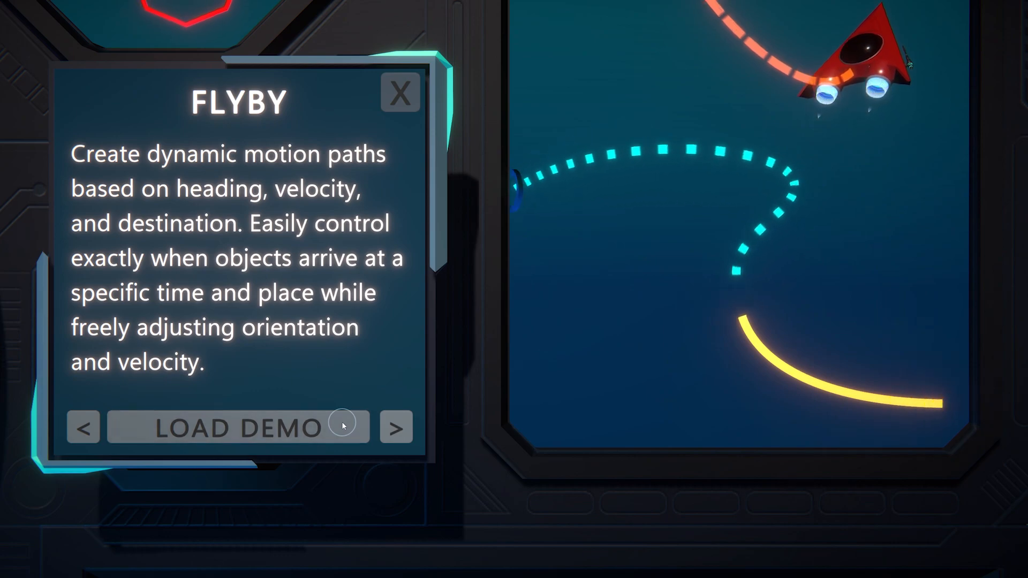
# - Load the Flyby demo
pyautogui.click(342, 426)
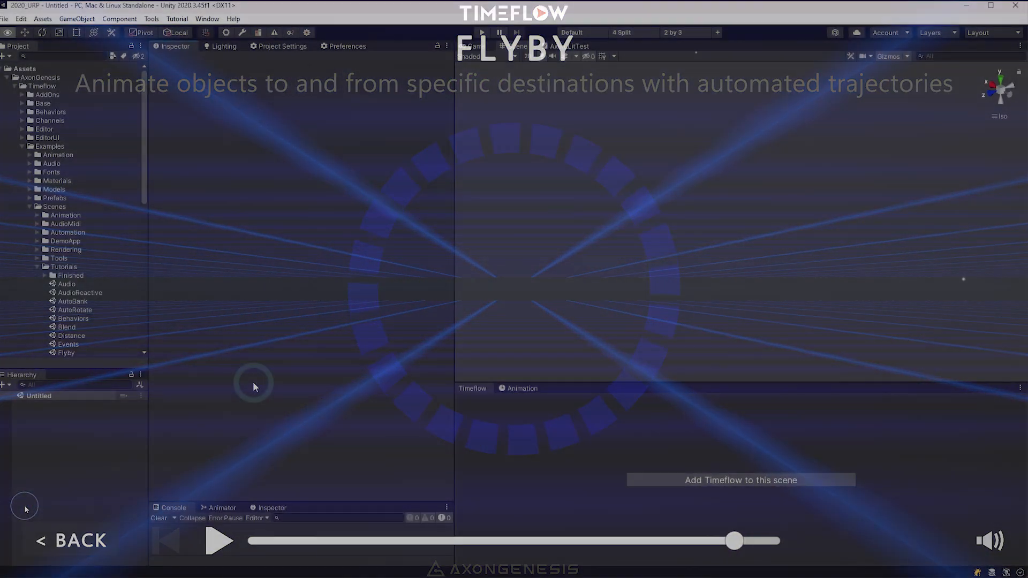
# - Open the Flyby tutorial scene in Unity and display the ShipFlyby object in the Timeflow timeline
pyautogui.doubleClick(67, 353)
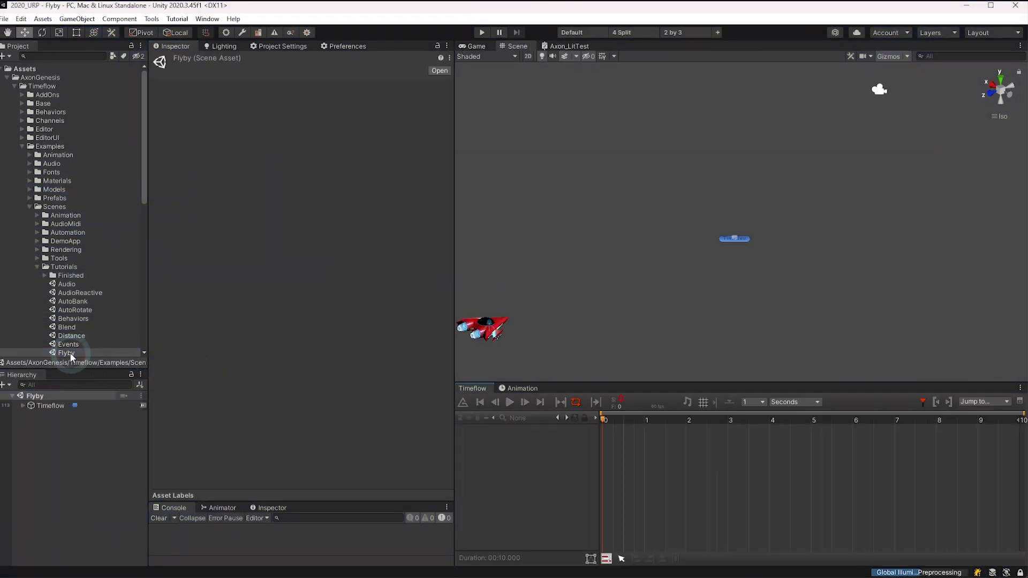
pyautogui.click(21, 406)
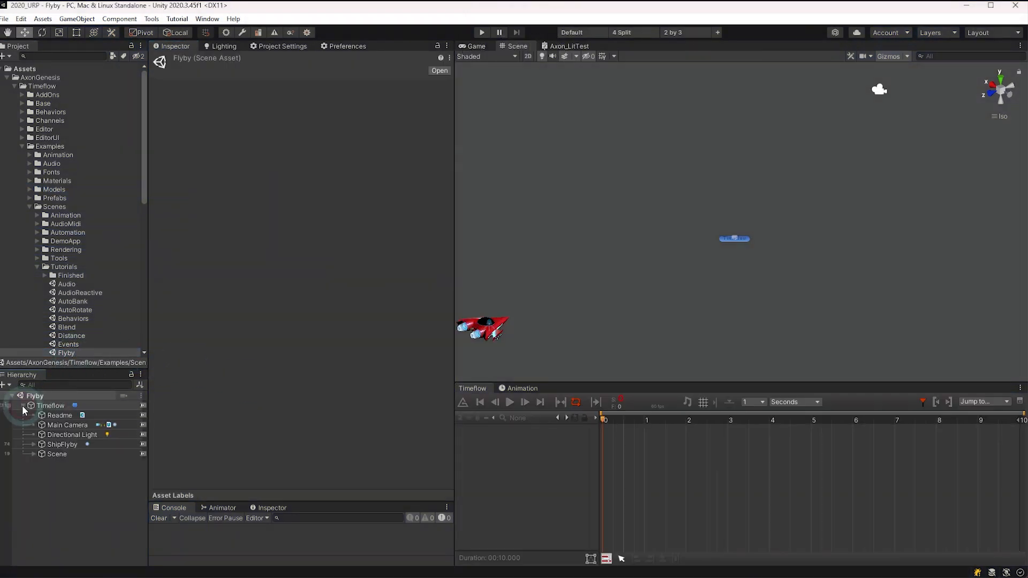
pyautogui.click(59, 443)
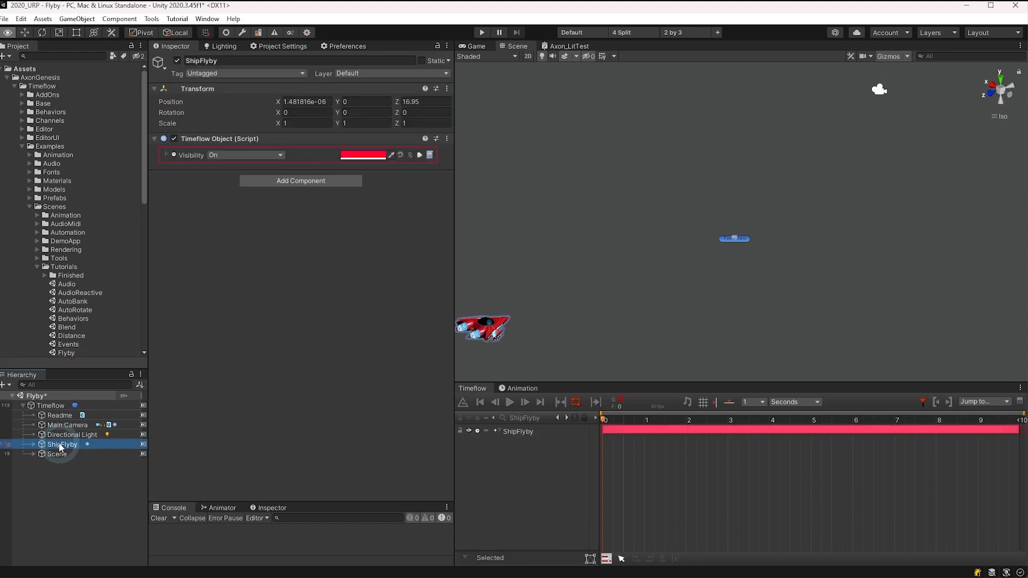
pyautogui.hotkey('alt', '`')
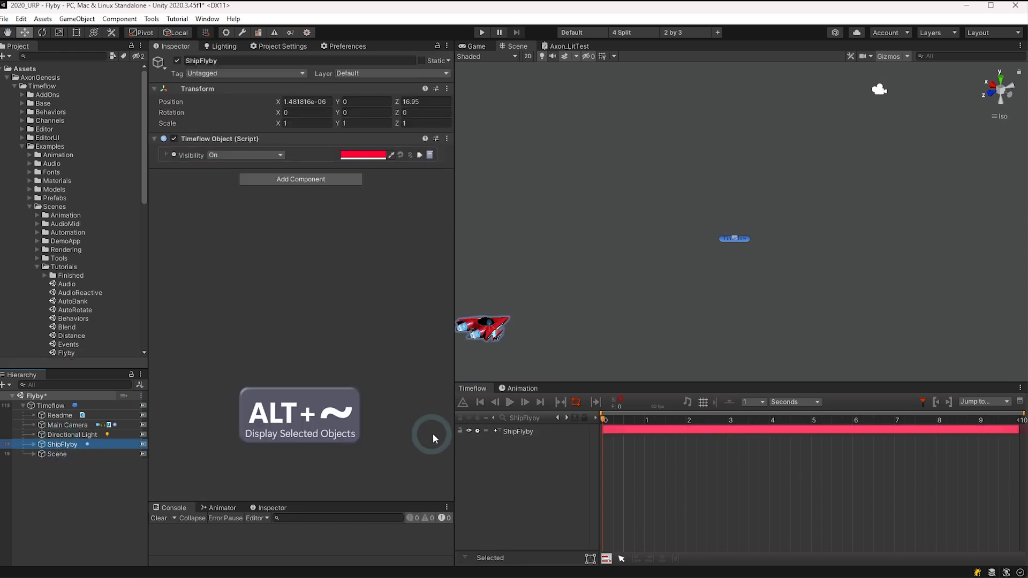
# - Add a Flyby automation to the ShipFlyby object
pyautogui.rightClick(527, 433)
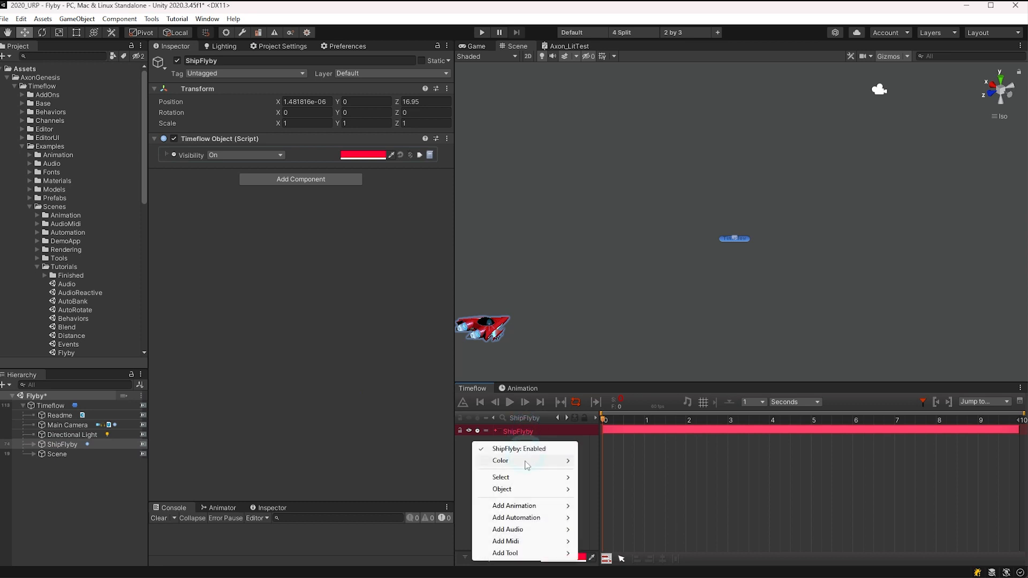
pyautogui.moveTo(524, 522)
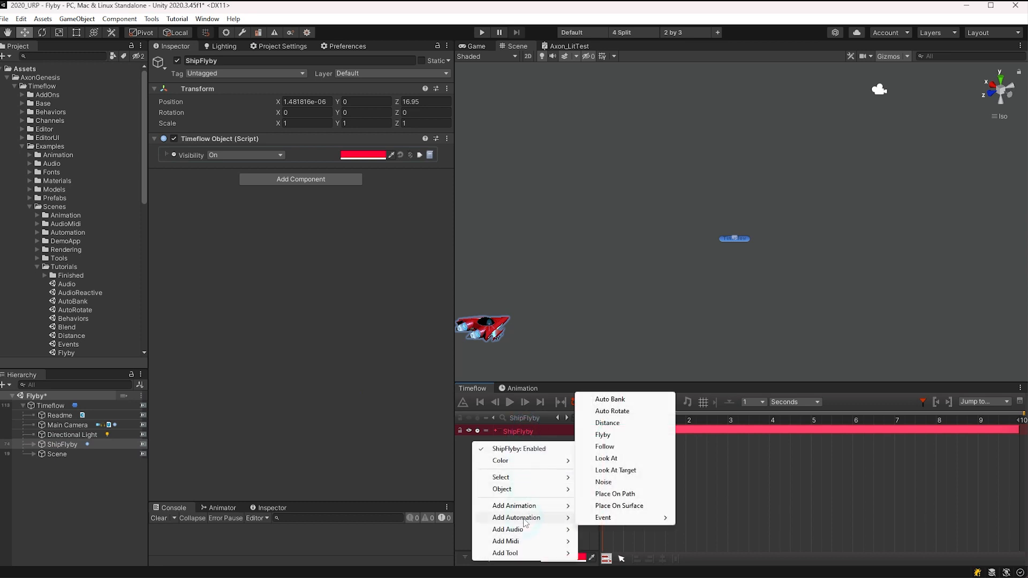
pyautogui.click(603, 435)
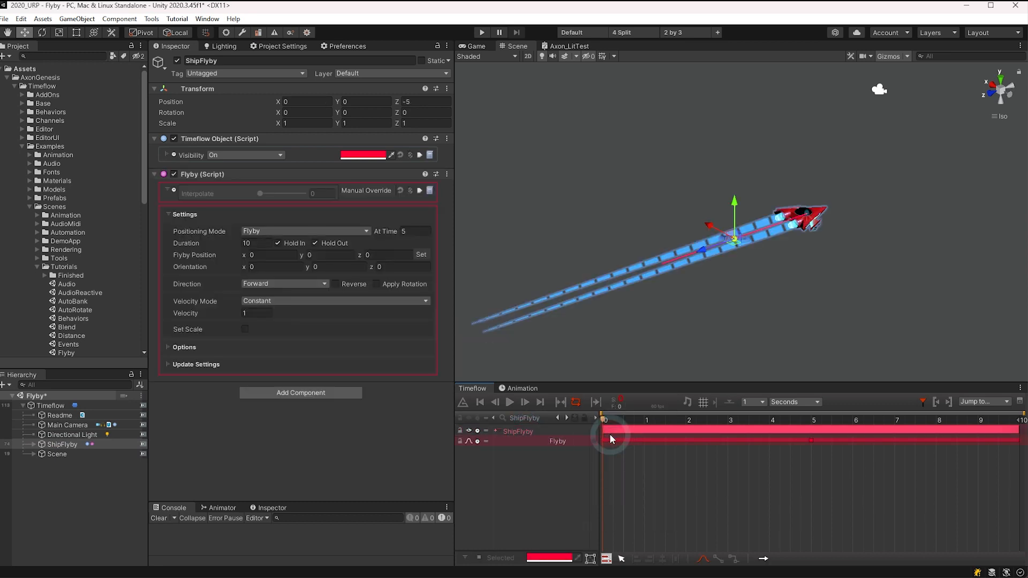
# - Set the flyby velocity to 3.14 and play the ship's motion from about frame 45 in the Scene view
pyautogui.scroll(4, 731, 241)
pyautogui.keyDown('alt'); pyautogui.moveTo(743, 249); pyautogui.dragTo(720, 283); pyautogui.keyUp('alt')
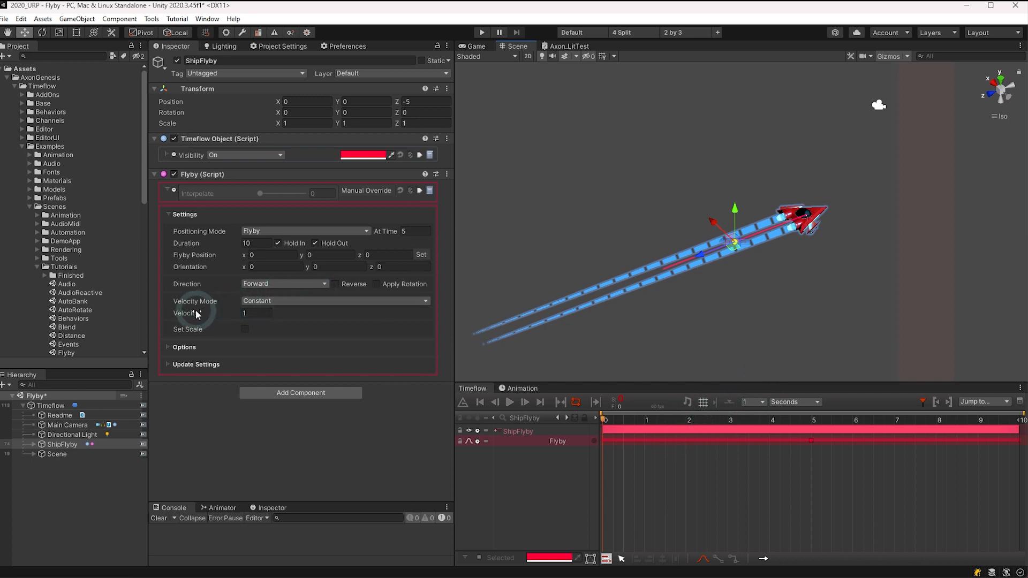
pyautogui.moveTo(196, 314); pyautogui.dragTo(254, 324)
pyautogui.click(634, 419)
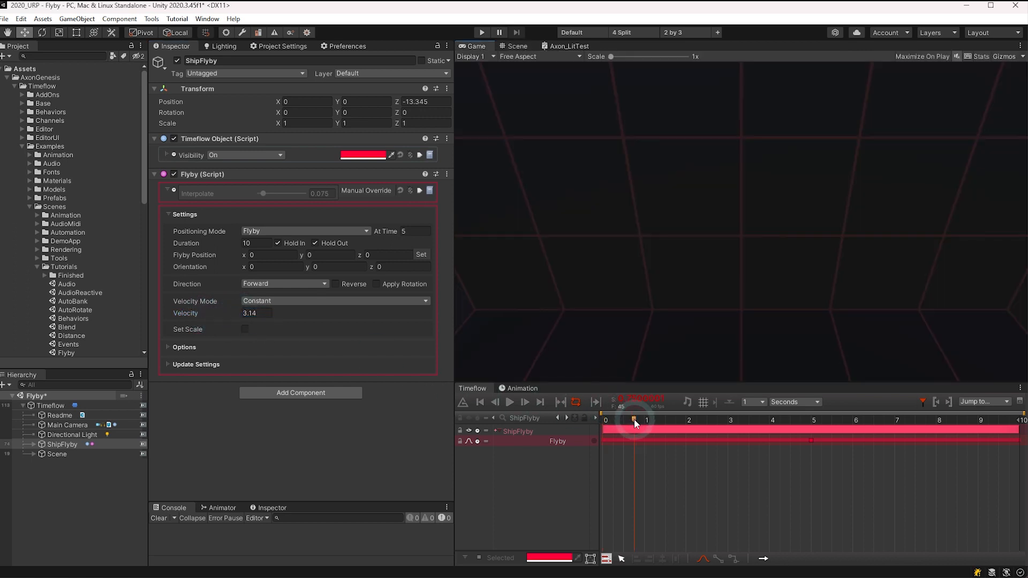
pyautogui.click(522, 47)
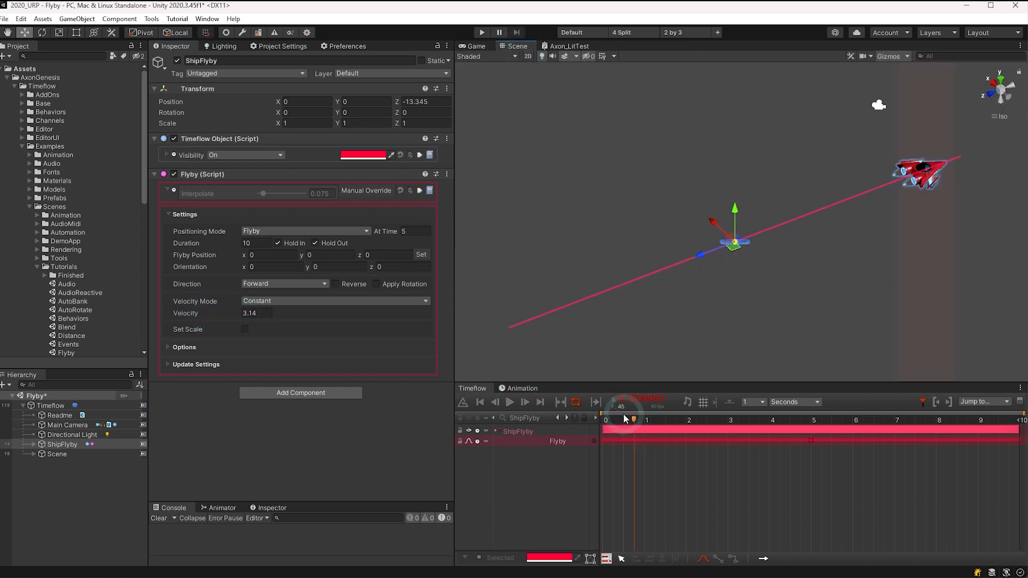
pyautogui.press('space')
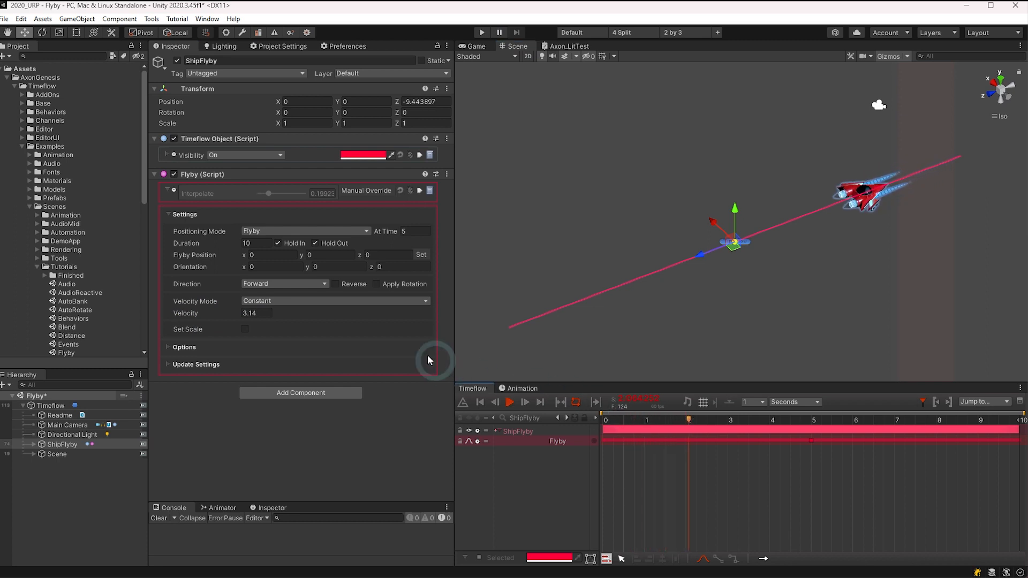
# - Set the flyby's Y orientation to 180
pyautogui.click(323, 266)
pyautogui.write('180')
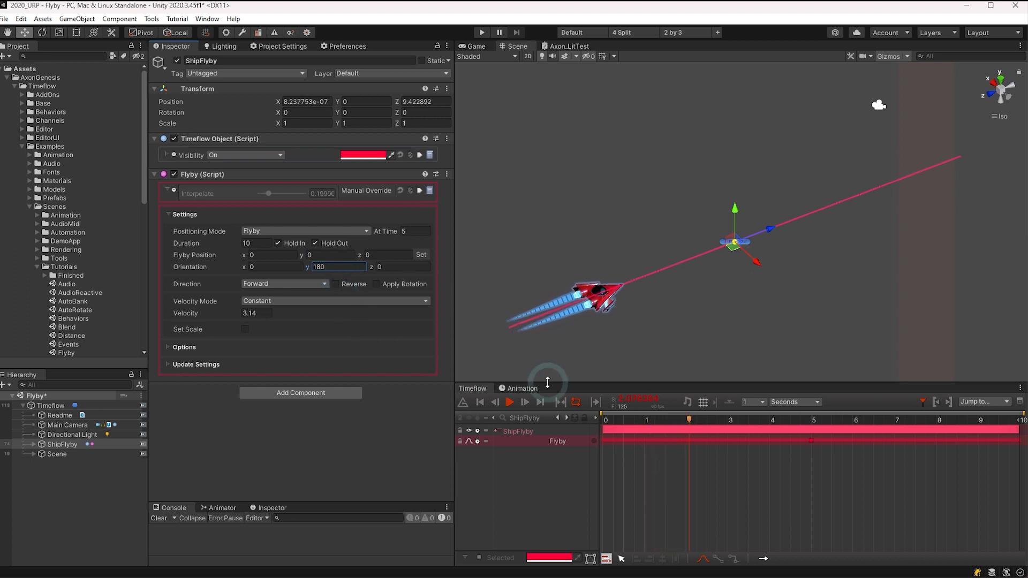
# - Try the Start and Destination positioning modes with playback, and return the positioning mode to Flyby
pyautogui.click(812, 440)
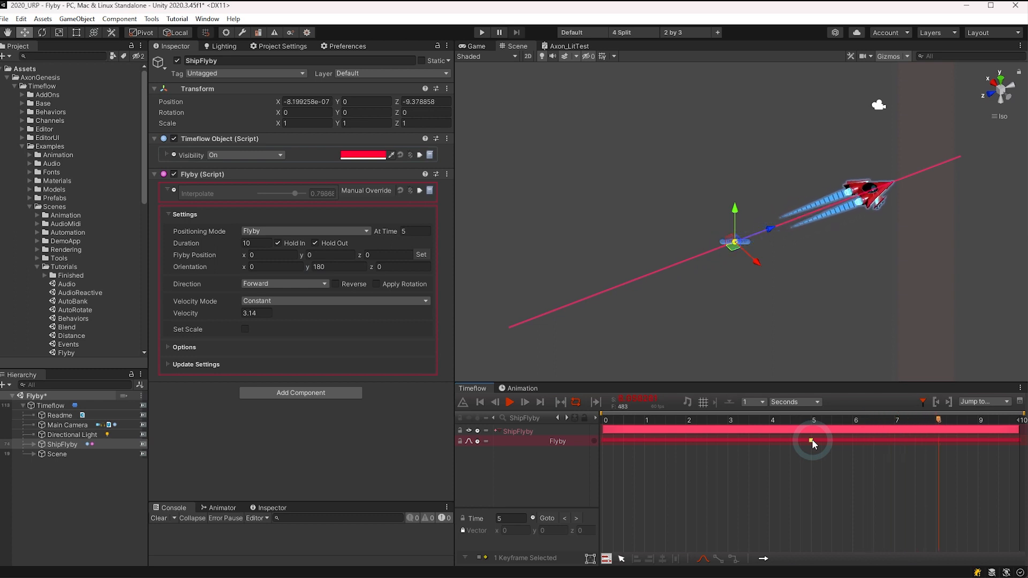
pyautogui.click(345, 230)
pyautogui.click(294, 243)
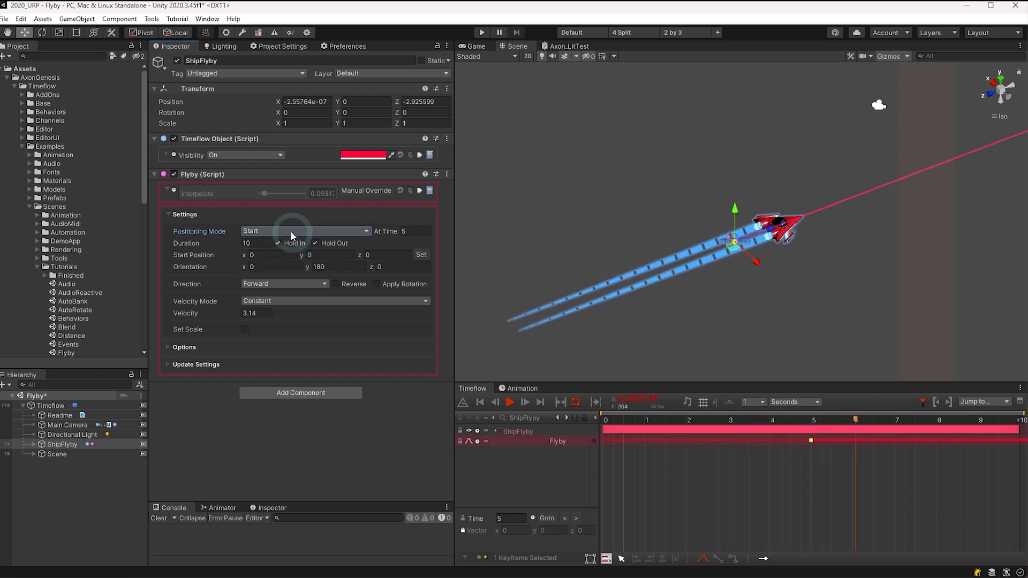
pyautogui.click(290, 231)
pyautogui.click(278, 267)
pyautogui.click(713, 420)
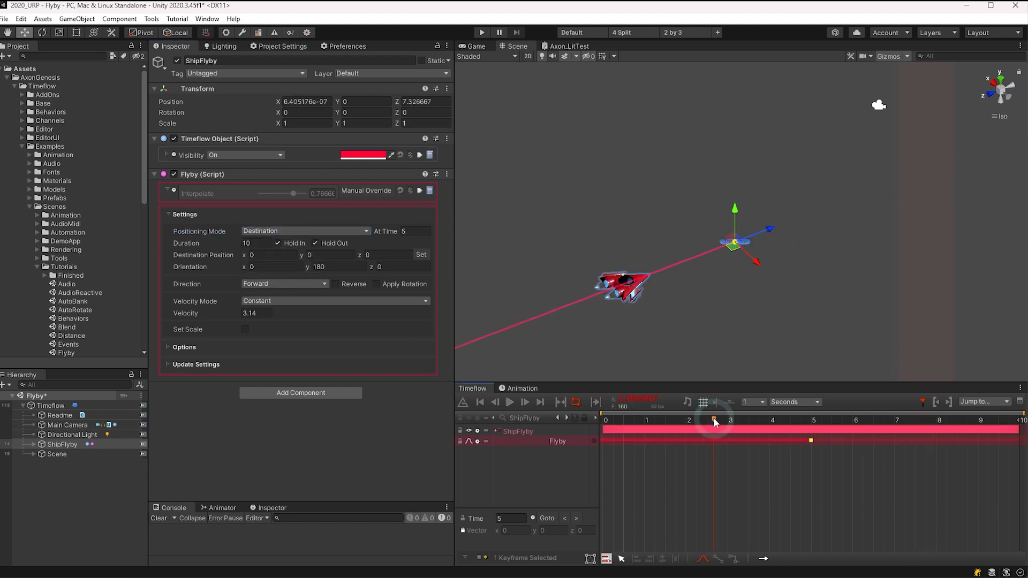
pyautogui.click(312, 230)
pyautogui.click(282, 255)
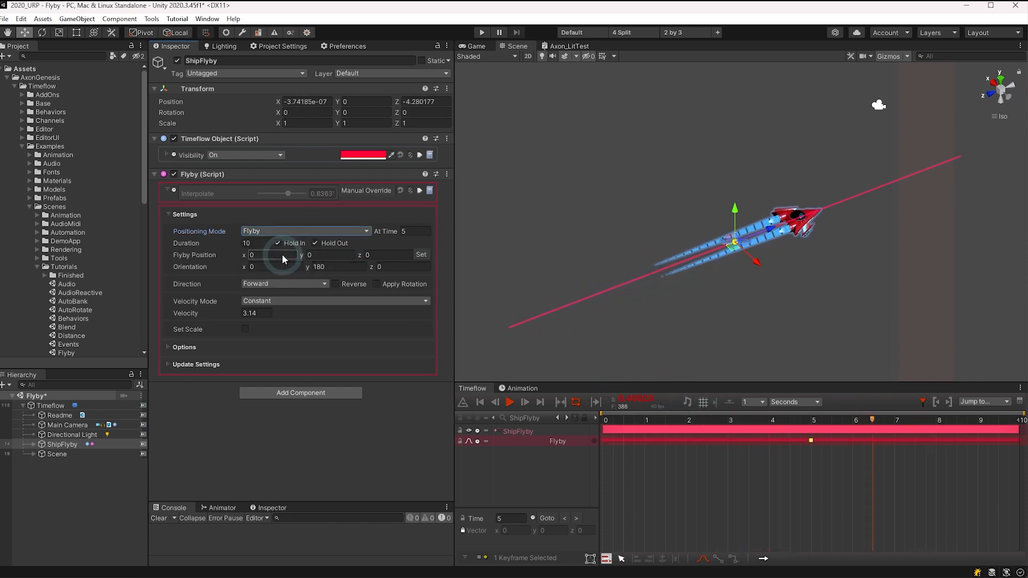
# - Try shifting the flyby's arrival time, and move its timeline keyframe back to 5 seconds
pyautogui.moveTo(757, 422); pyautogui.dragTo(708, 406)
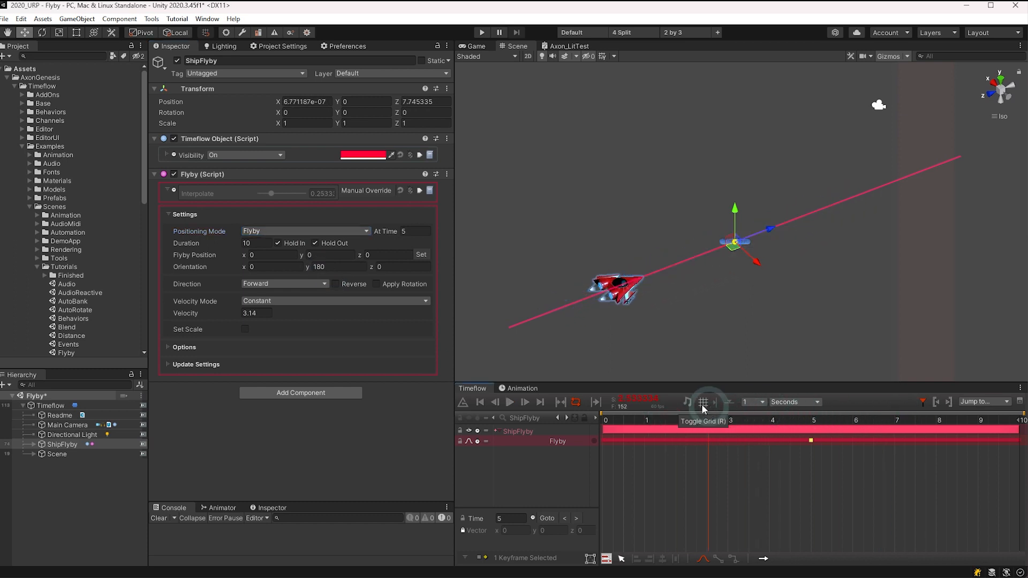
pyautogui.moveTo(386, 231)
pyautogui.mouseDown()
pyautogui.moveTo(410, 229)
pyautogui.moveTo(387, 236)
pyautogui.mouseUp()
pyautogui.moveTo(856, 441); pyautogui.dragTo(811, 441)
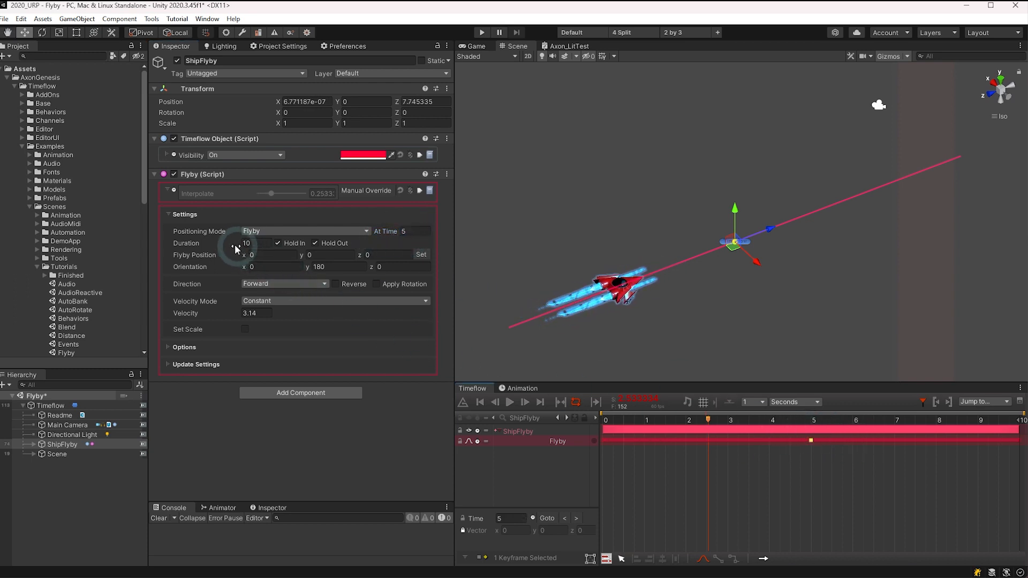
# - Shorten the flyby duration to 5.99 and scrub the timeline across the start and end of its range
pyautogui.moveTo(236, 249); pyautogui.dragTo(217, 247)
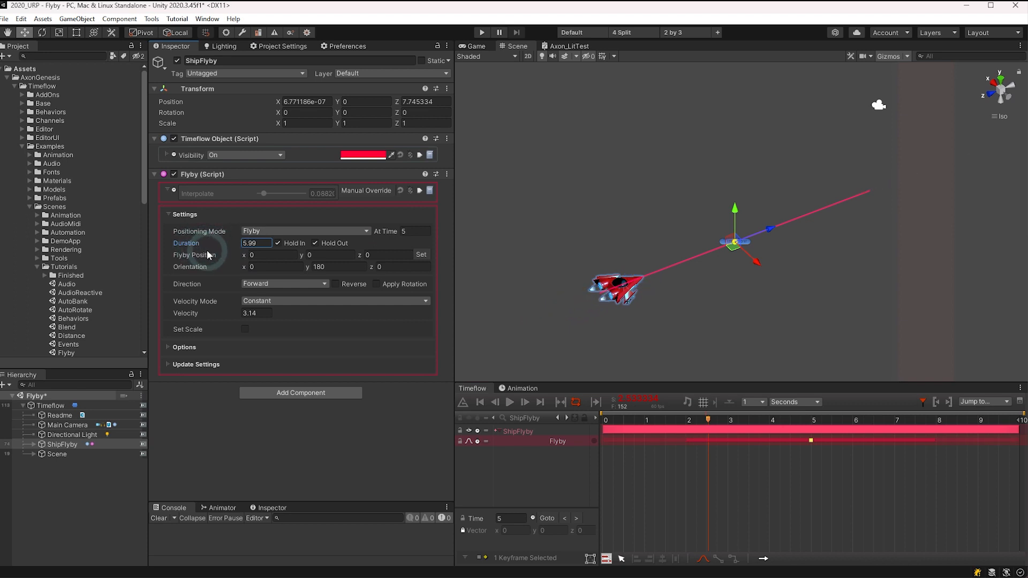
pyautogui.click(278, 243)
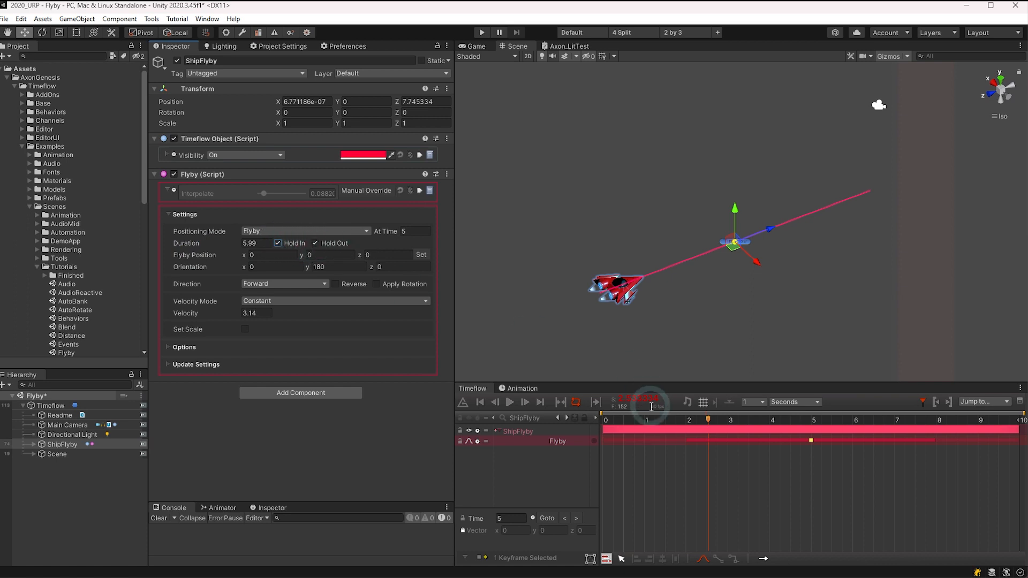
pyautogui.moveTo(699, 424); pyautogui.dragTo(963, 435)
# - Turn off Hold Out and Hold In for the flyby, preview the motion, and set its duration to 10
pyautogui.click(310, 255)
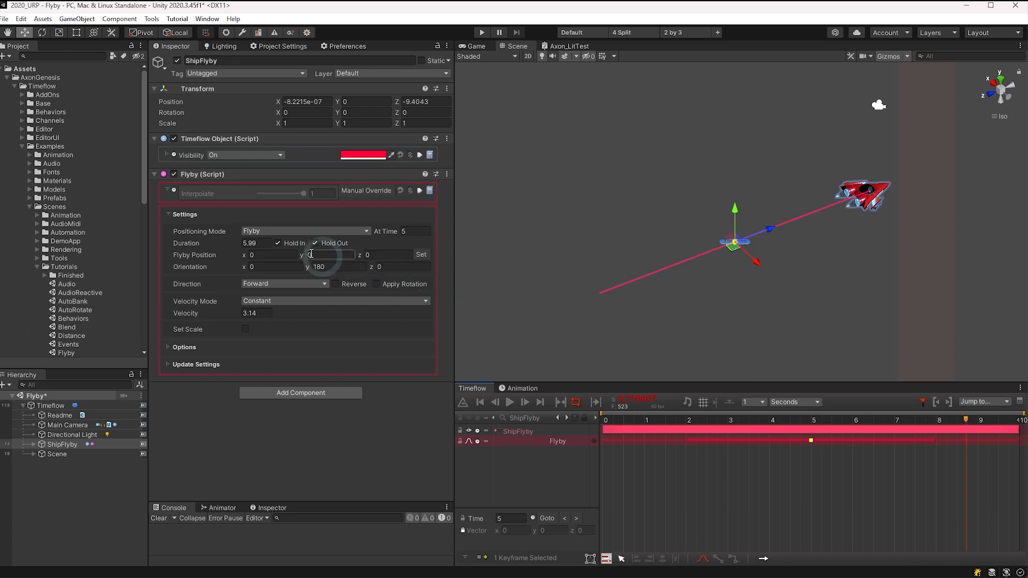
pyautogui.click(315, 243)
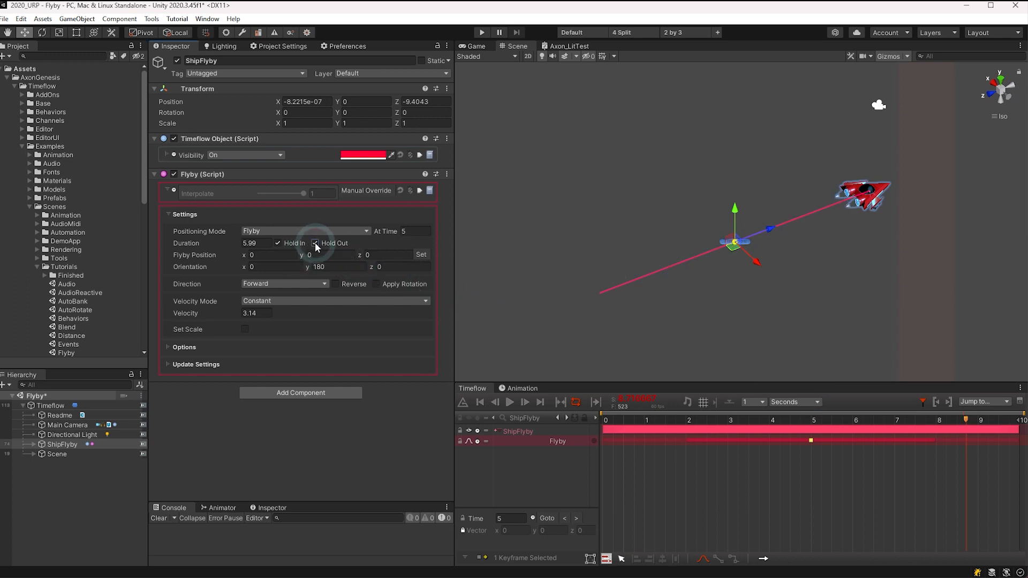
pyautogui.click(283, 242)
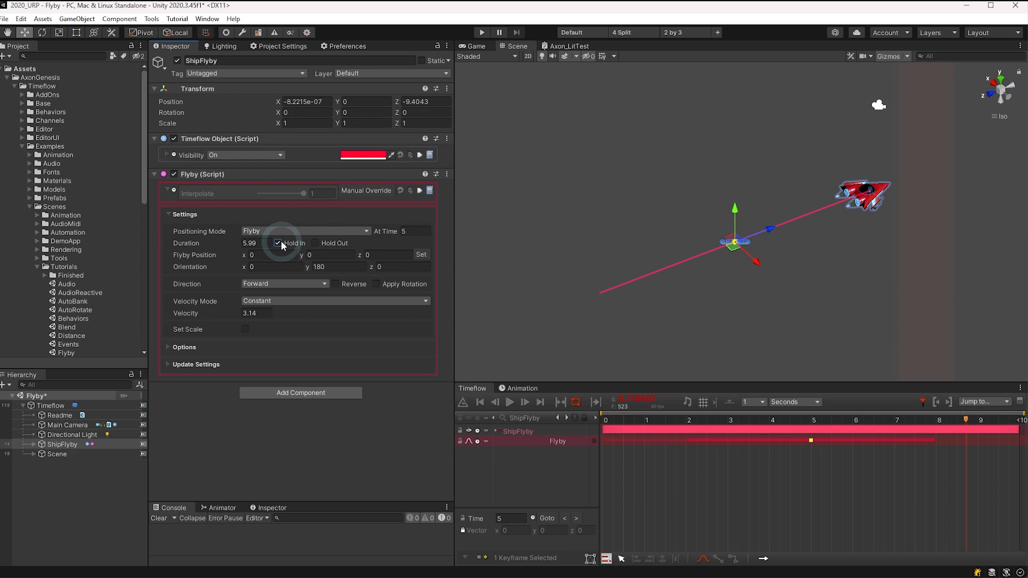
pyautogui.click(663, 418)
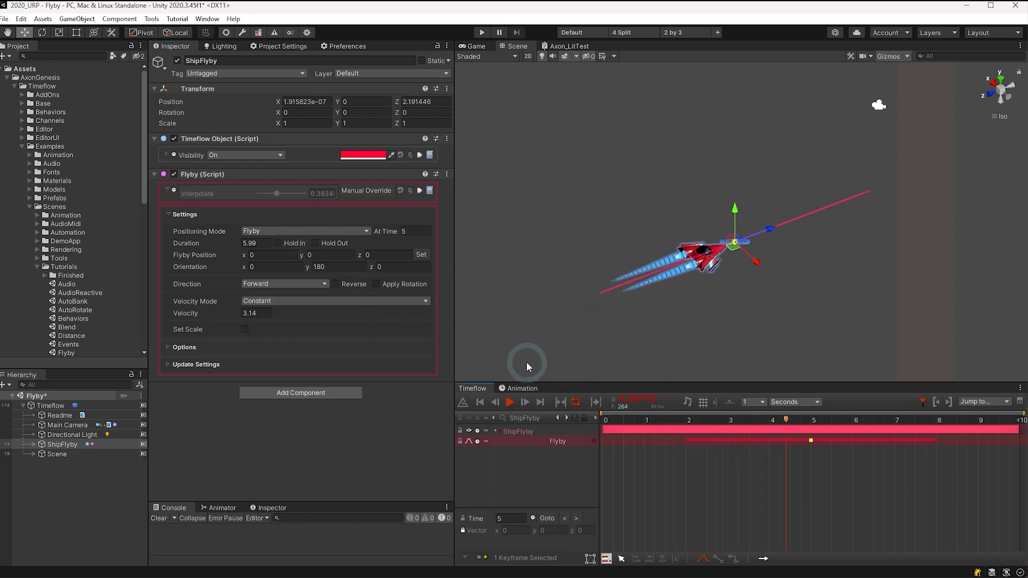
pyautogui.click(257, 244)
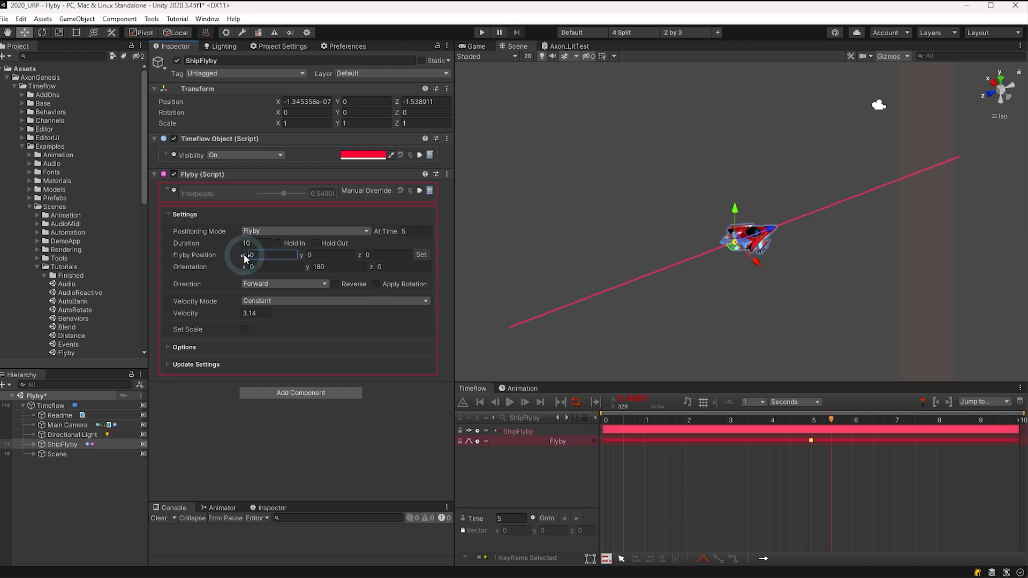
# - Move the flyby point to about (1.27, 1.39, 0.33) and rotate it to about (357.8, 233.7, 357.0), and preview the path
pyautogui.moveTo(243, 254); pyautogui.dragTo(178, 267)
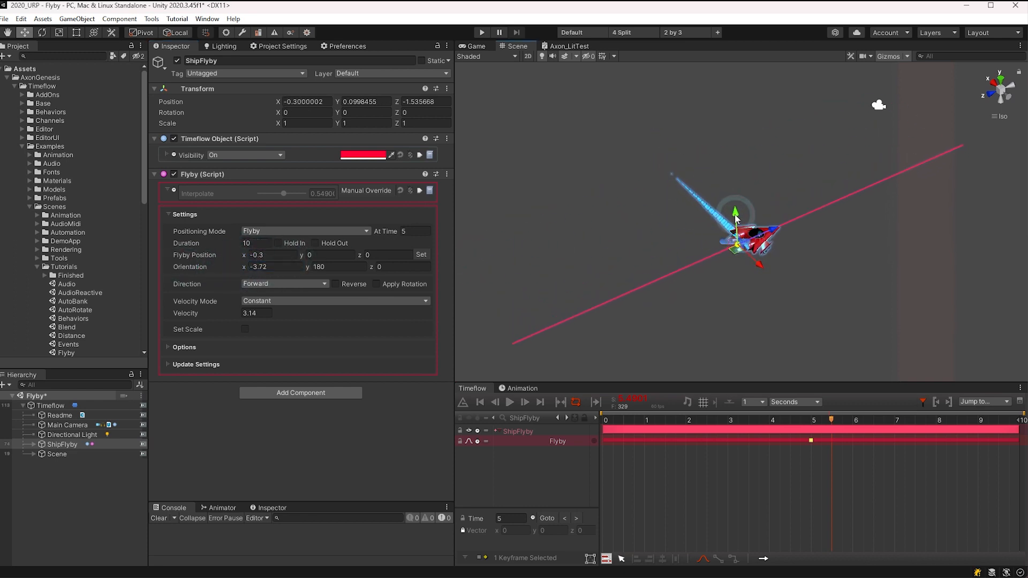
pyautogui.moveTo(736, 218); pyautogui.dragTo(648, 211)
pyautogui.press('e')
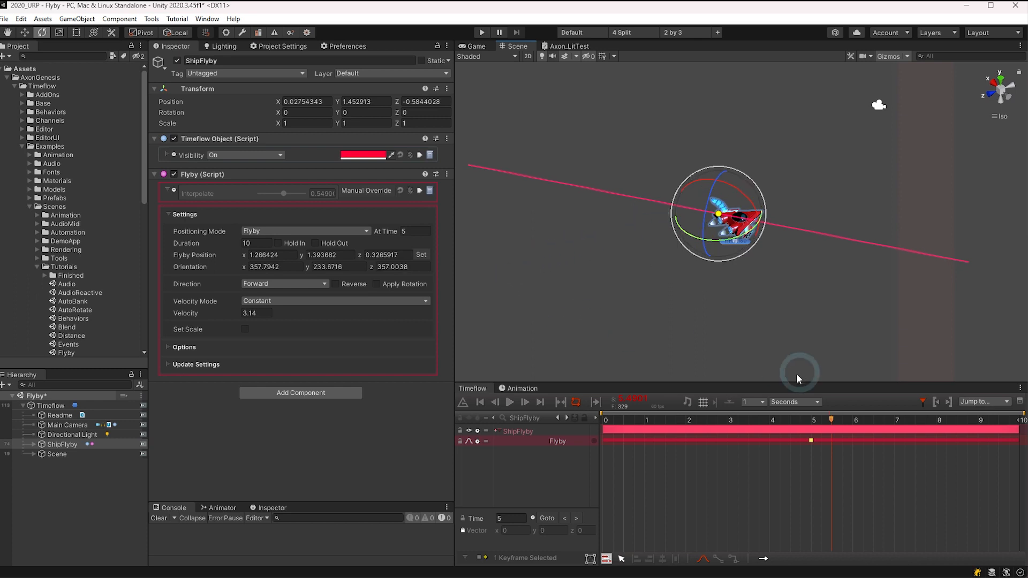
pyautogui.click(716, 420)
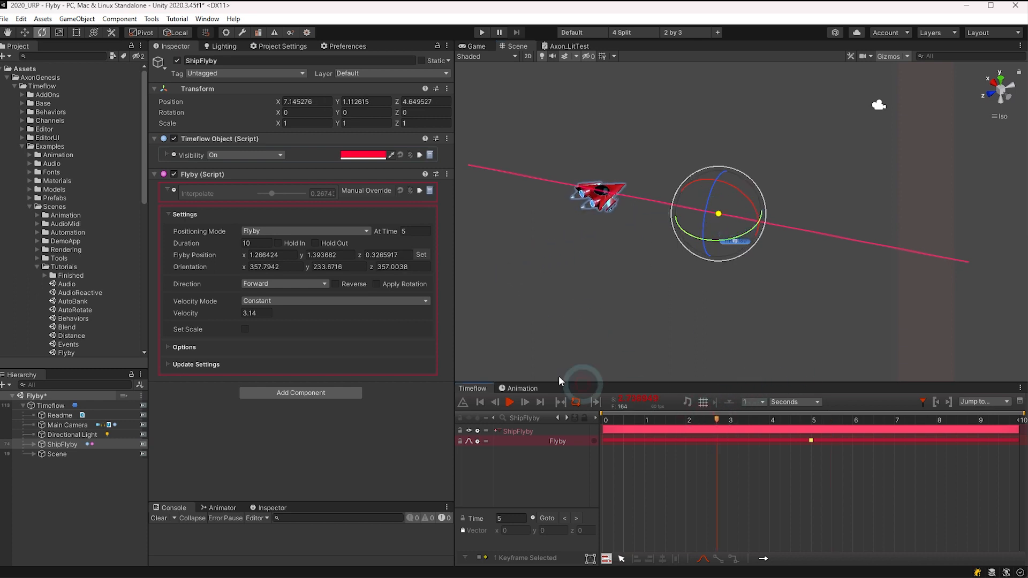
# - Enable Apply Rotation and Reverse for the flyby, and set its Y orientation to 197.47
pyautogui.click(377, 284)
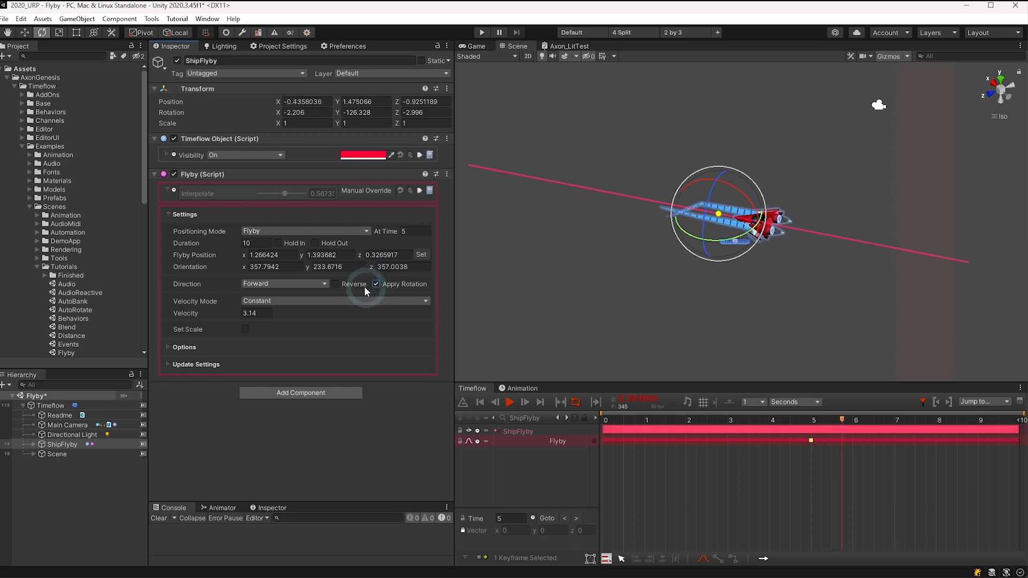
pyautogui.click(336, 282)
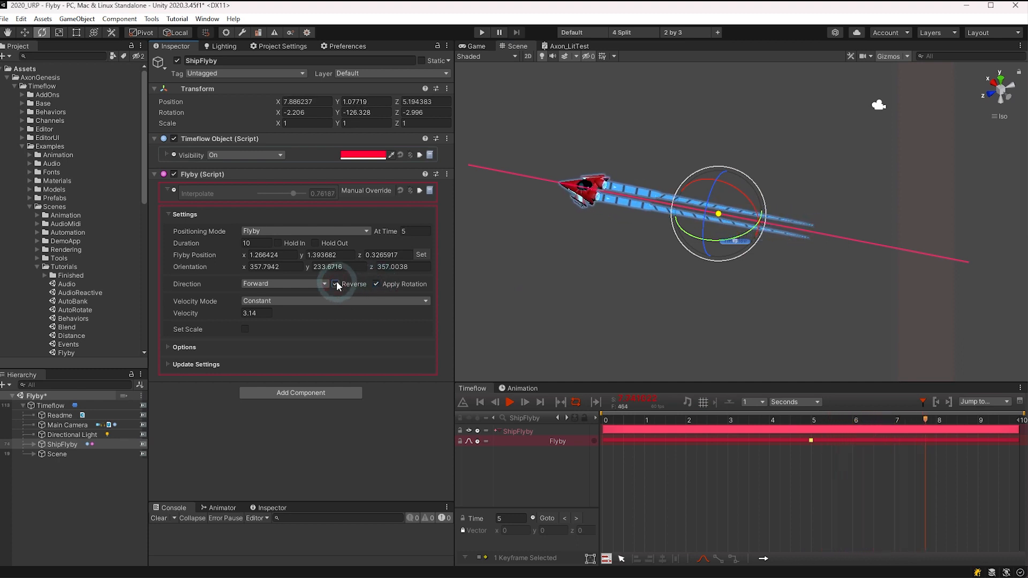
pyautogui.moveTo(310, 266); pyautogui.dragTo(259, 288)
# - Try the Left direction for the flyby before switching it to Custom with a Y heading of 4.1
pyautogui.click(261, 284)
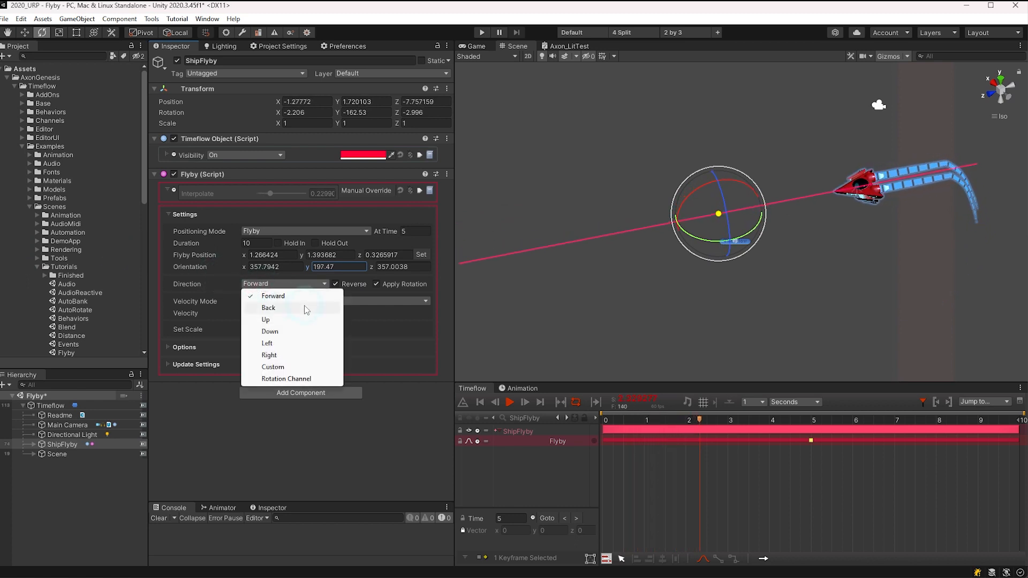
pyautogui.click(291, 342)
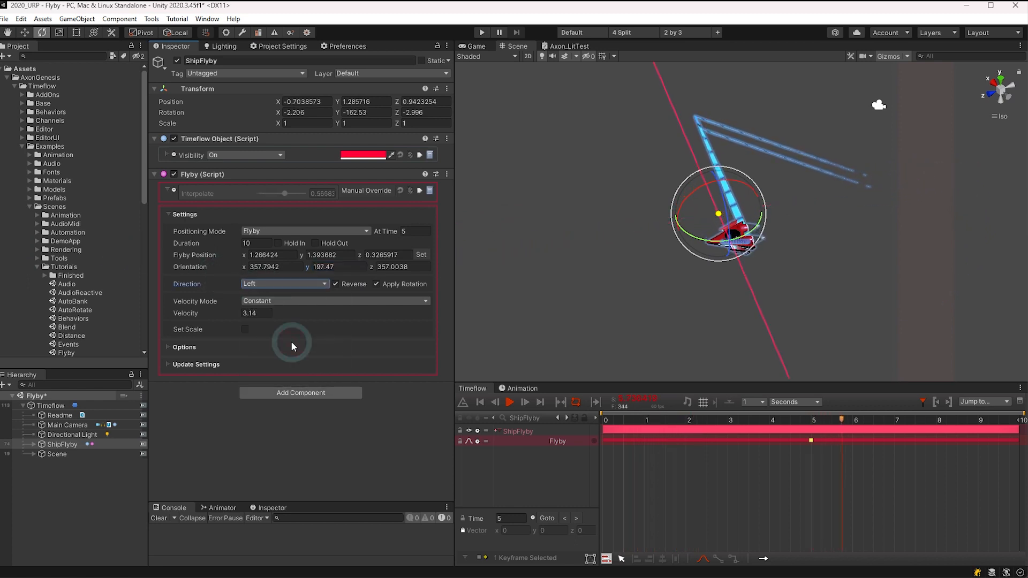
pyautogui.click(288, 286)
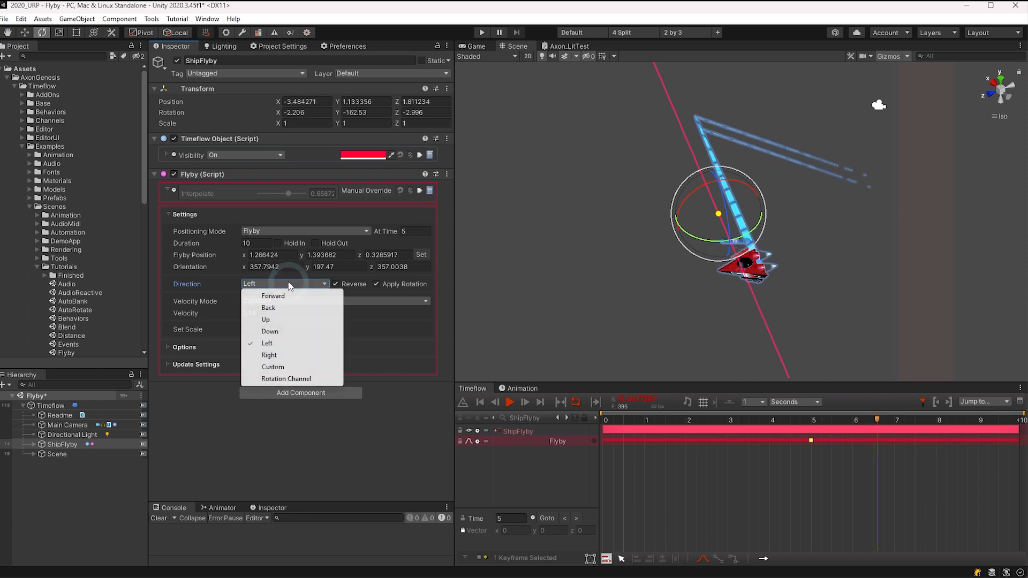
pyautogui.click(290, 367)
pyautogui.moveTo(308, 297)
pyautogui.mouseDown()
pyautogui.moveTo(339, 291)
pyautogui.moveTo(265, 293)
pyautogui.moveTo(313, 281)
pyautogui.mouseUp()
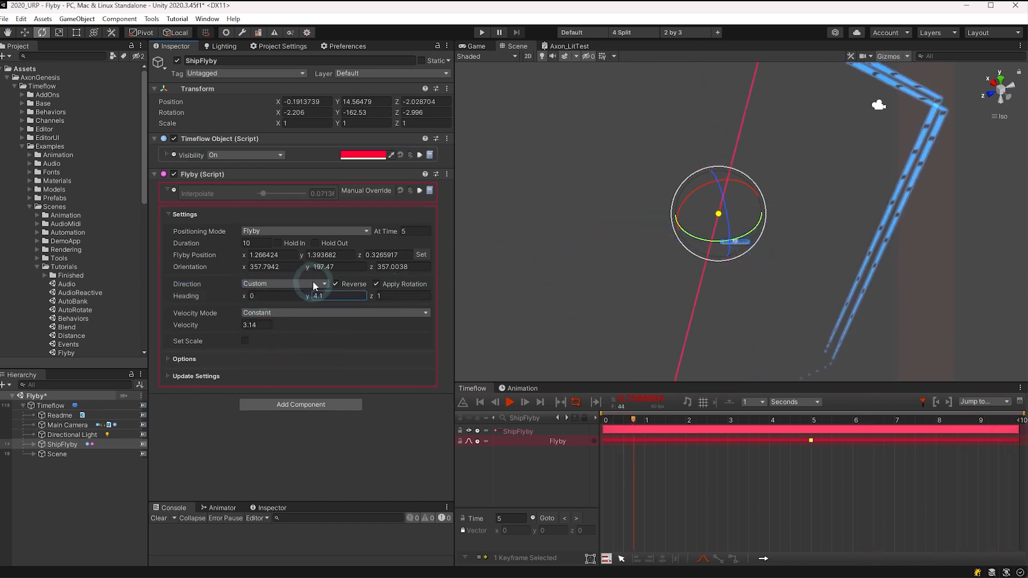
# - Switch the flyby direction to Rotation Channel and create a new rotation channel for it
pyautogui.click(271, 284)
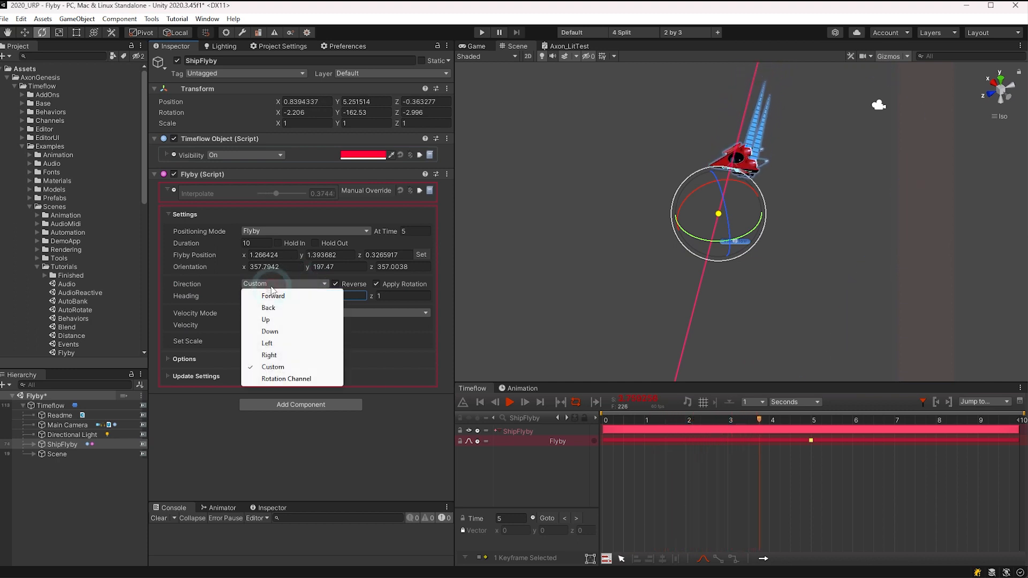
pyautogui.click(285, 379)
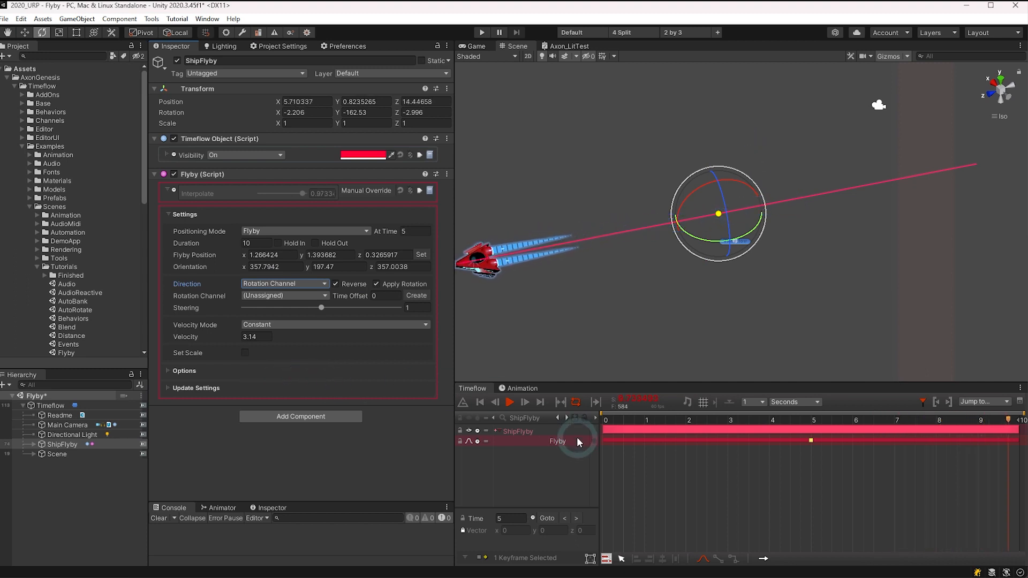
pyautogui.click(416, 296)
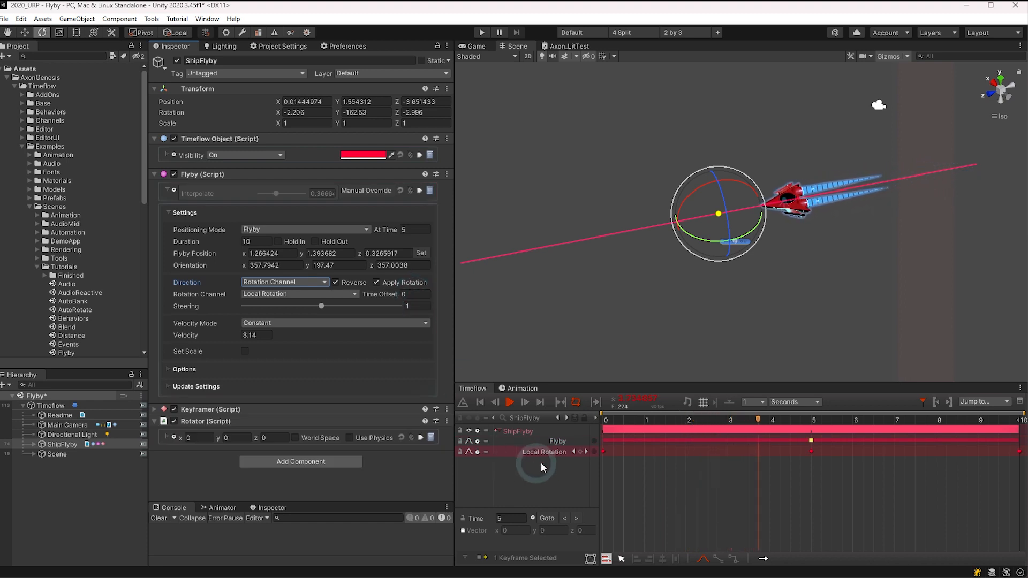
# - Set the Local Rotation channel's Y value to 108.88 on the keyframe at time 0 and to 185.84 on the one at time 10
pyautogui.click(603, 452)
pyautogui.moveTo(603, 451); pyautogui.dragTo(812, 451)
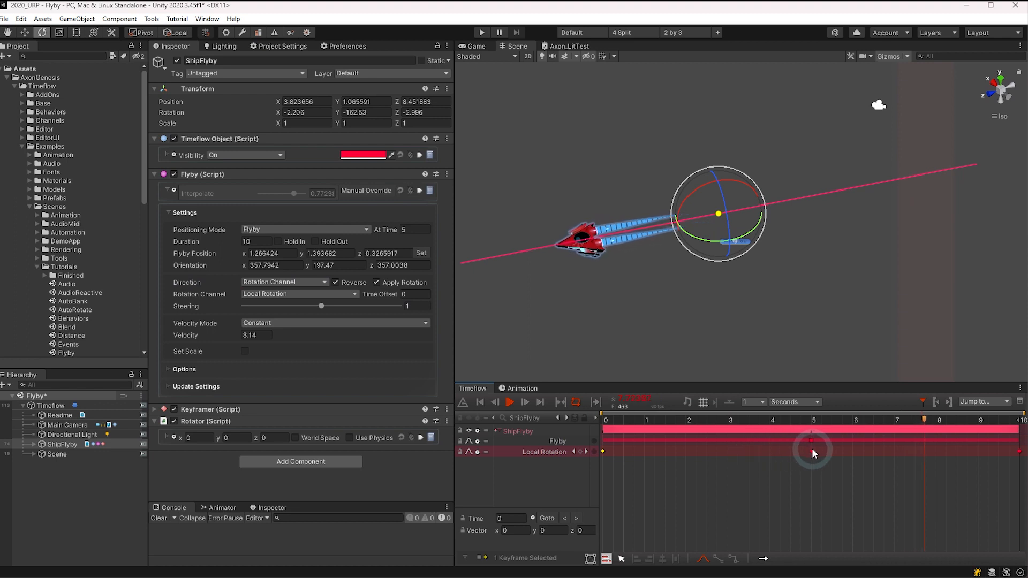
pyautogui.click(1019, 451)
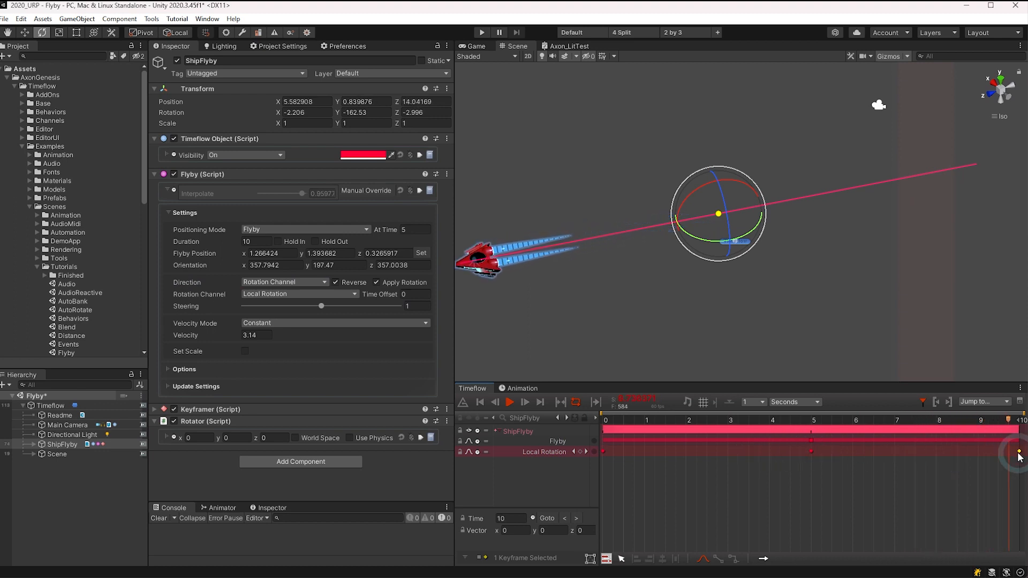
pyautogui.click(602, 451)
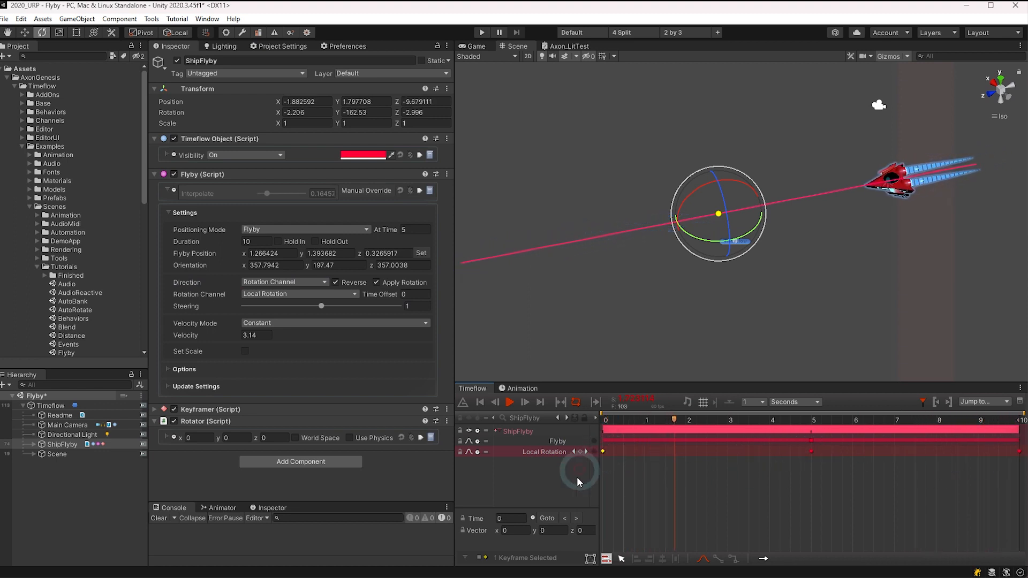
pyautogui.moveTo(535, 528); pyautogui.dragTo(722, 375)
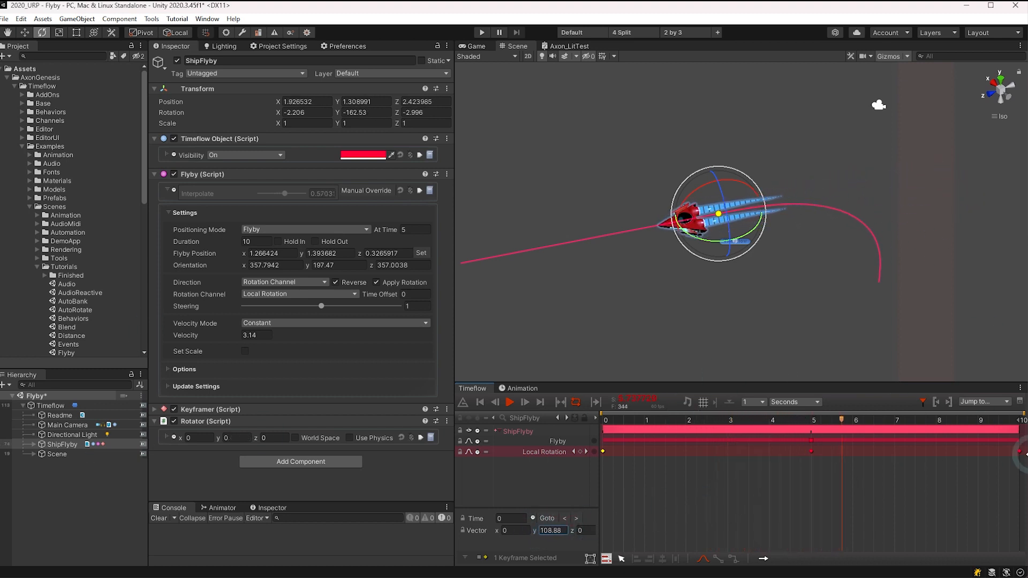
pyautogui.click(1015, 454)
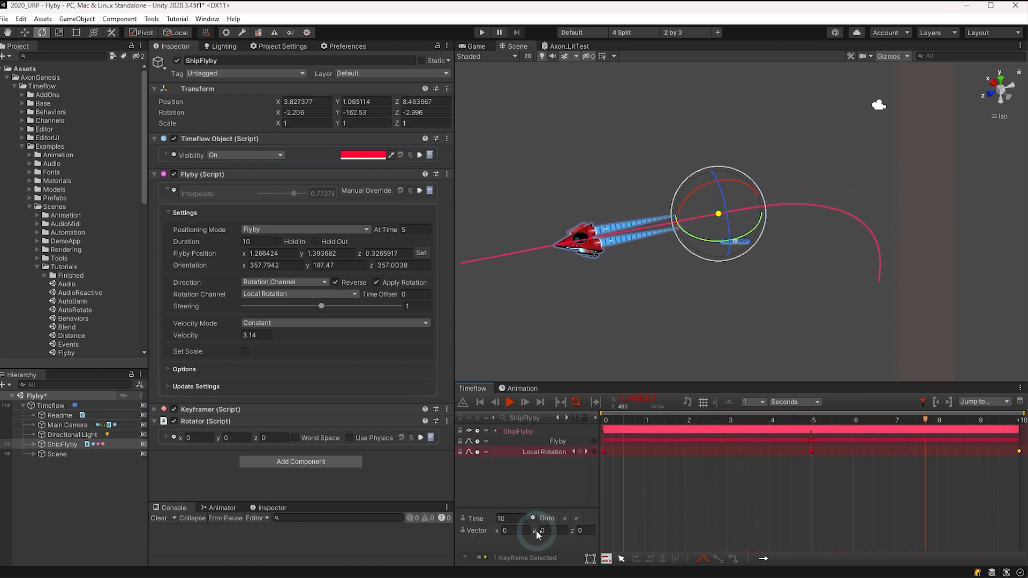
pyautogui.moveTo(535, 530); pyautogui.dragTo(1021, 257)
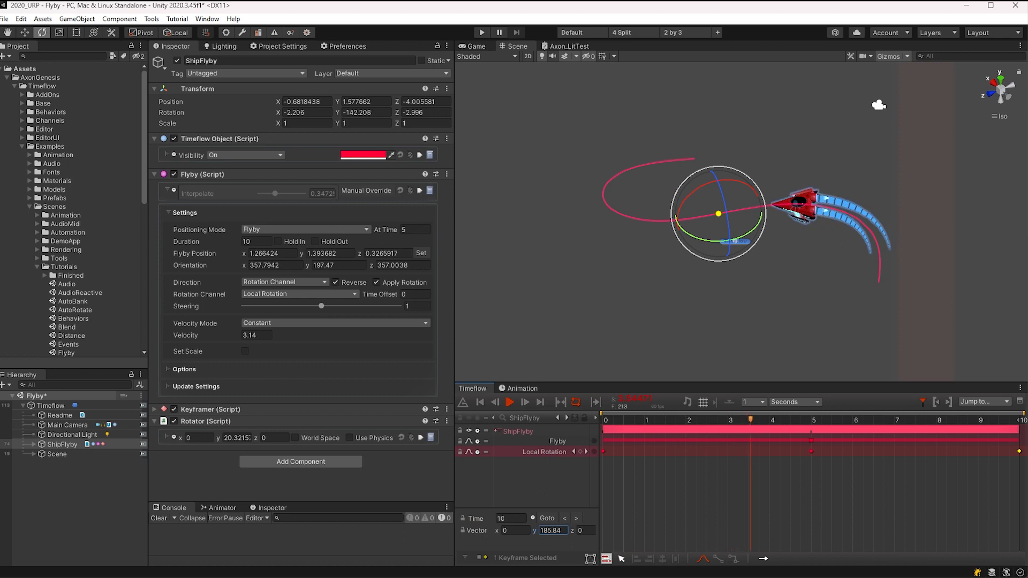
# - Try an extra Local Rotation keyframe at about 2.53 with Y 257.95 and steering 0.59, before deleting that keyframe and resuming playback
pyautogui.click(702, 419)
pyautogui.doubleClick(708, 451)
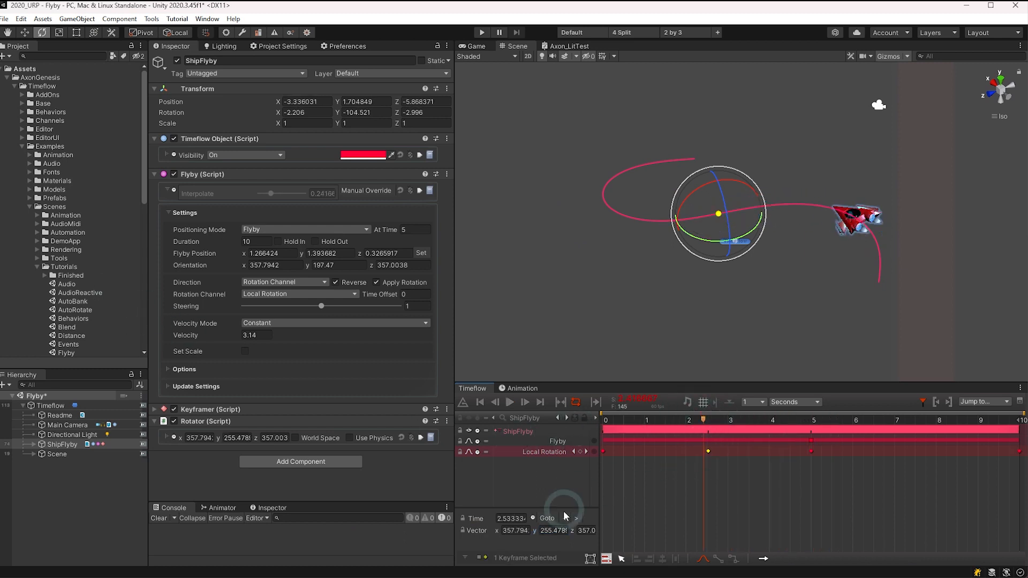
pyautogui.moveTo(551, 530); pyautogui.dragTo(613, 528)
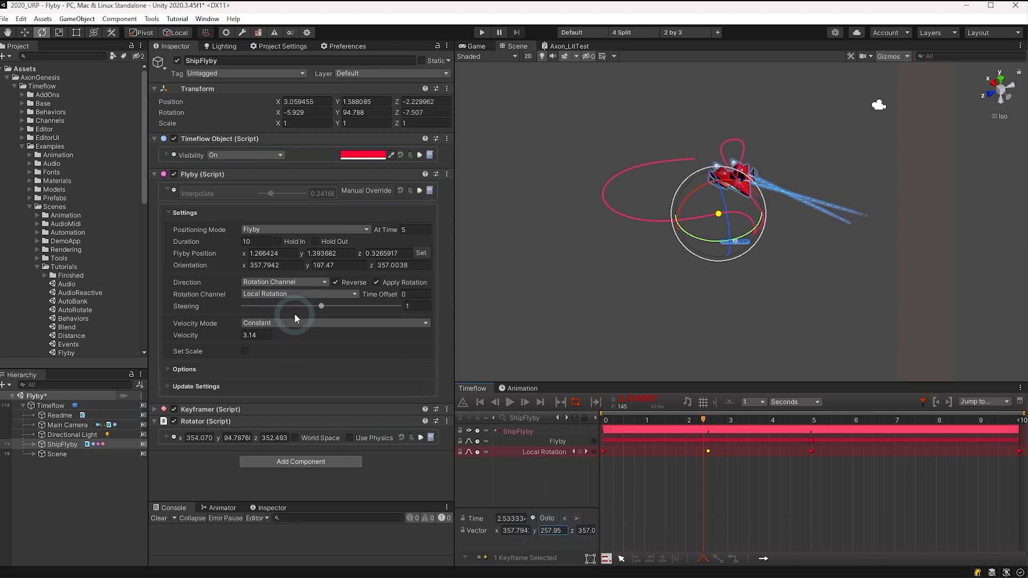
pyautogui.moveTo(295, 315)
pyautogui.mouseDown()
pyautogui.moveTo(268, 307)
pyautogui.moveTo(317, 311)
pyautogui.moveTo(289, 309)
pyautogui.mouseUp()
pyautogui.click(709, 451)
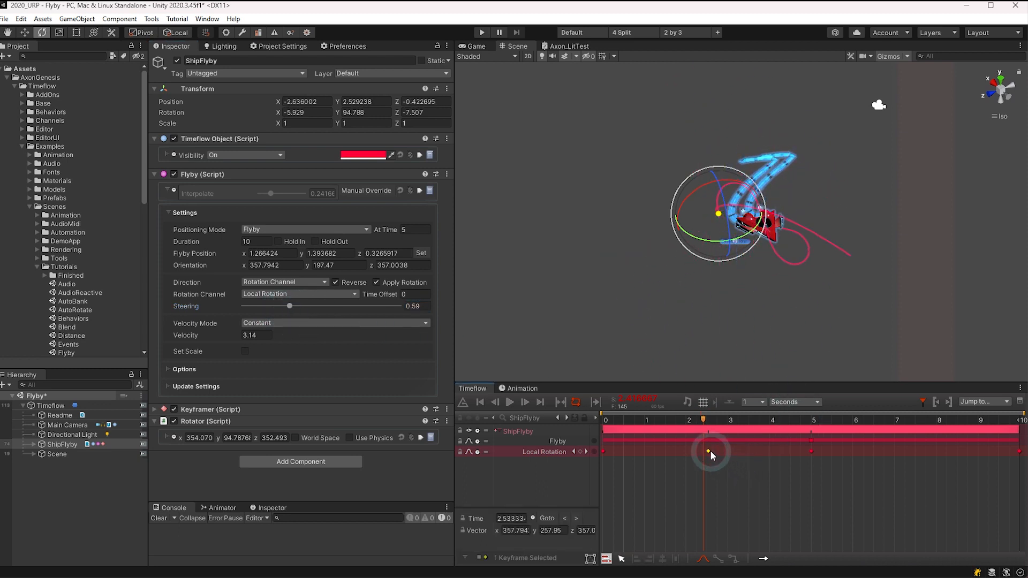
pyautogui.press('Delete')
pyautogui.click(673, 420)
pyautogui.press('space')
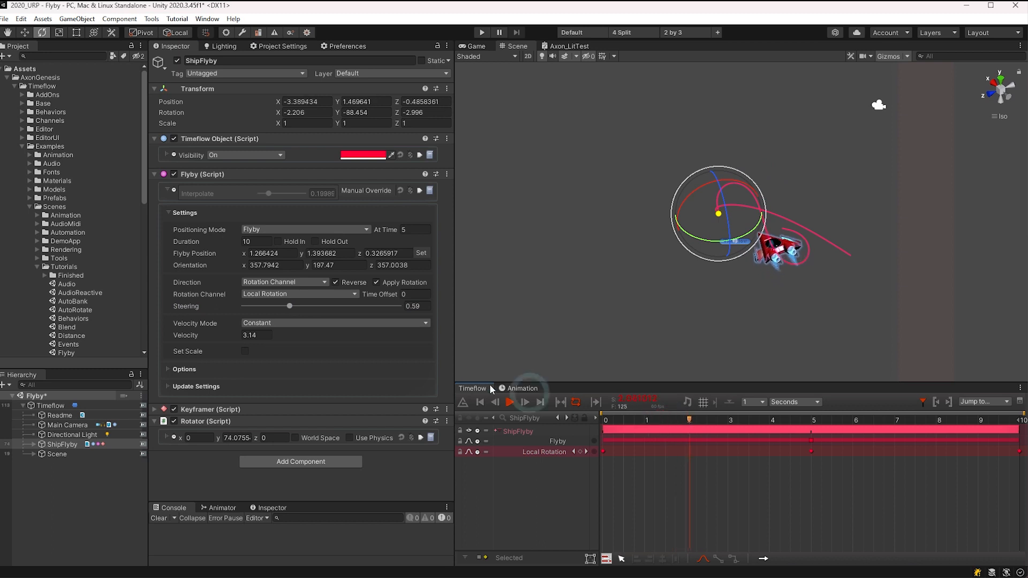
# - Set the flyby's steering to 1 and its constant velocity to 5.7
pyautogui.moveTo(290, 306); pyautogui.dragTo(319, 306)
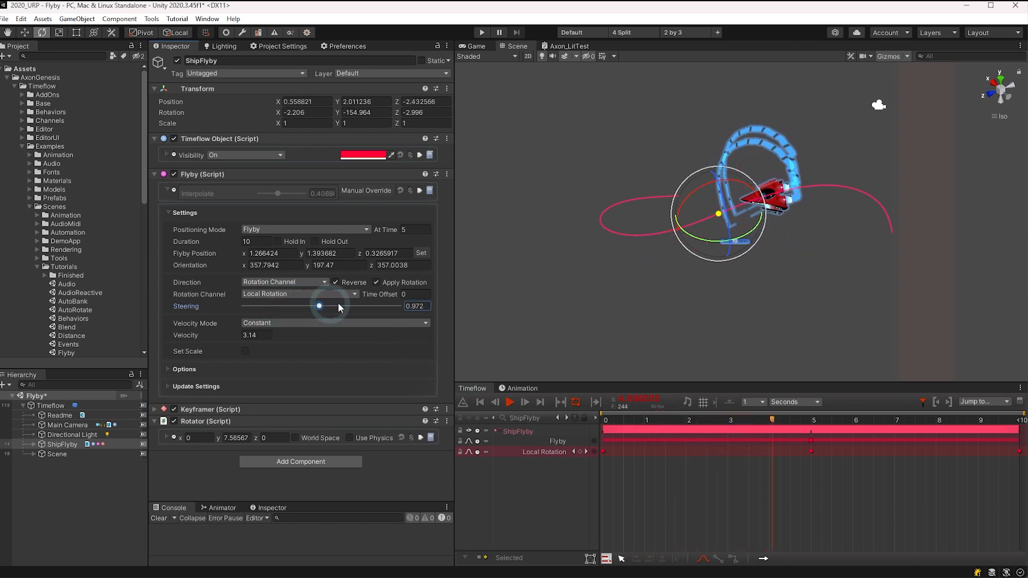
pyautogui.click(418, 306)
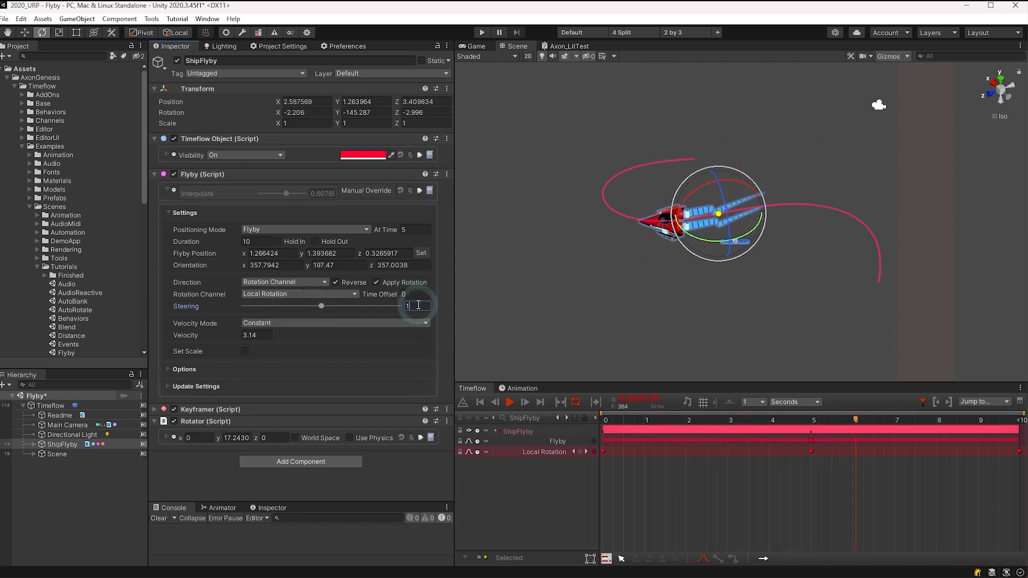
pyautogui.write('1')
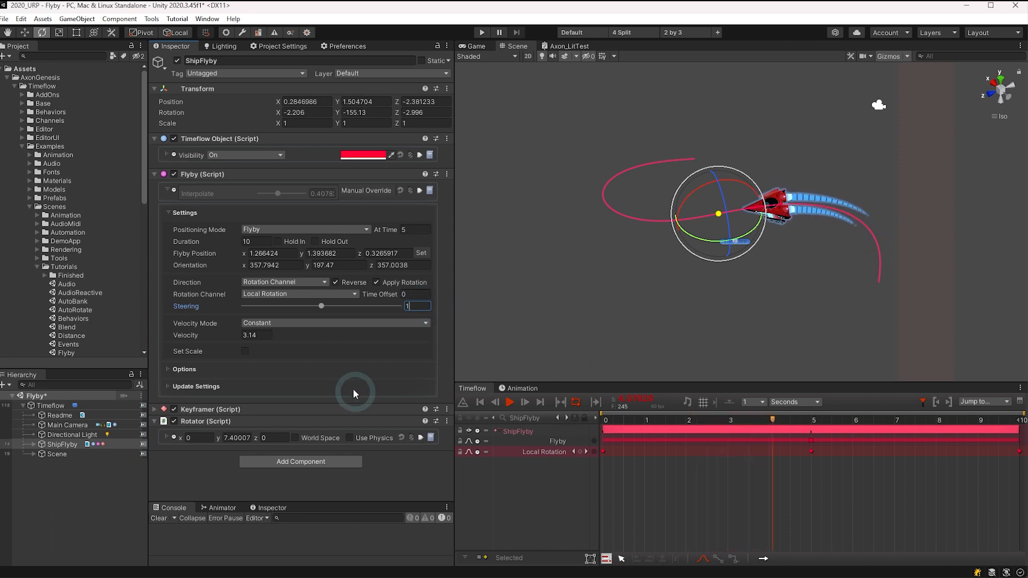
pyautogui.moveTo(207, 336)
pyautogui.mouseDown()
pyautogui.moveTo(232, 338)
pyautogui.moveTo(214, 338)
pyautogui.mouseUp()
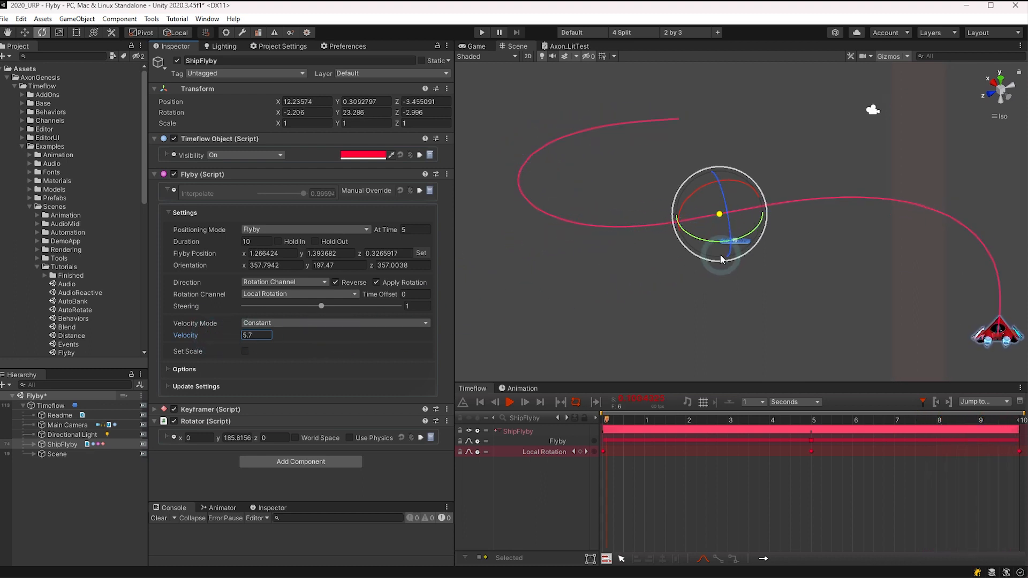
pyautogui.press('w')
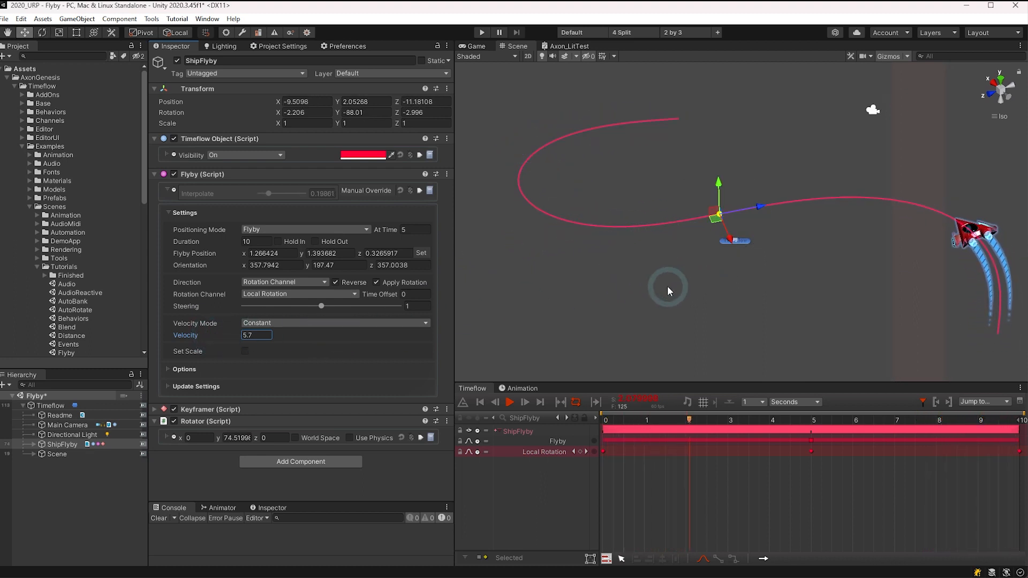
# - Switch the velocity mode to Start To End with Midpoint 0, trying 10 for both In and Out before setting them to 19 and 21.42
pyautogui.click(251, 323)
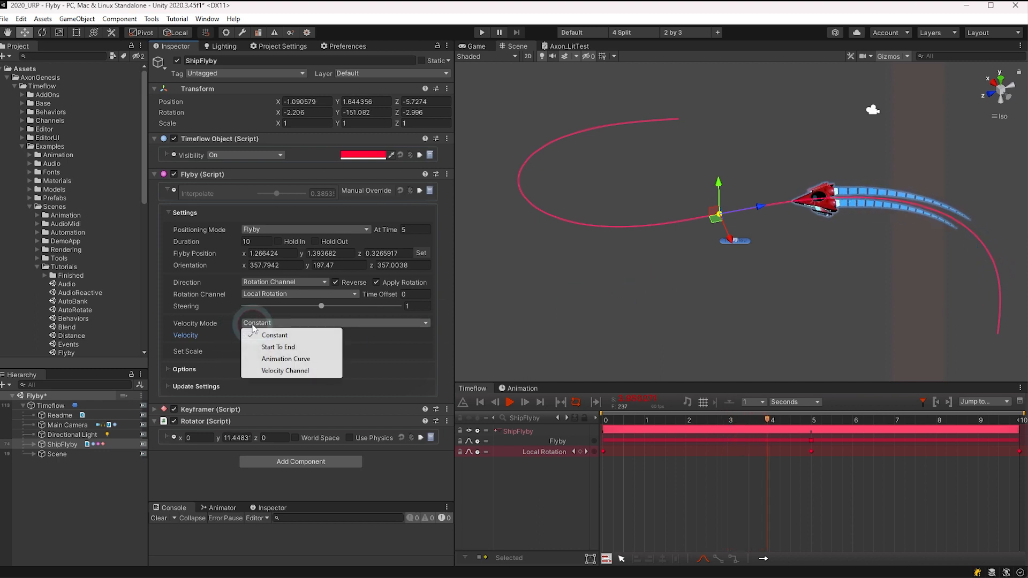
pyautogui.click(260, 348)
pyautogui.click(256, 336)
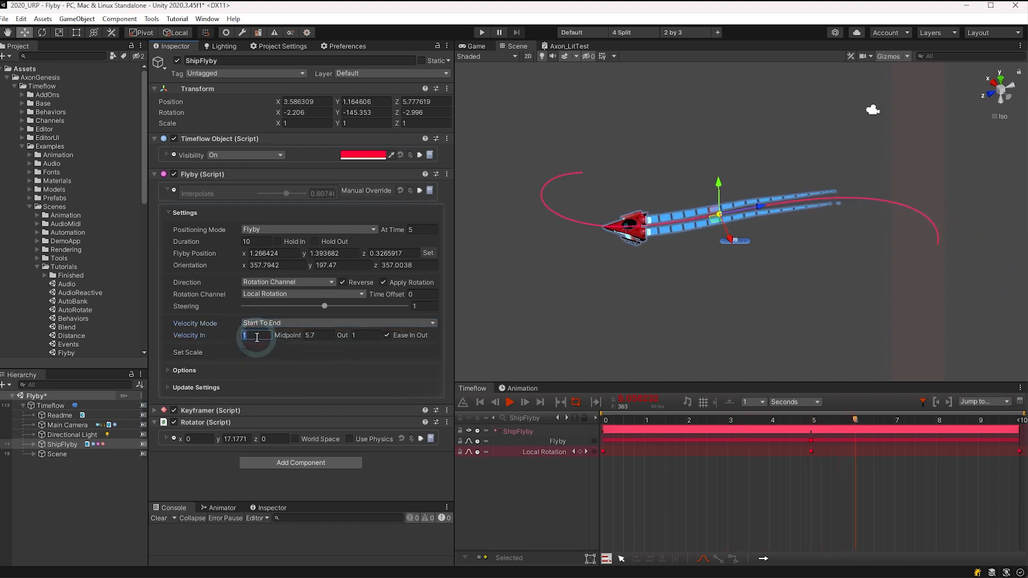
pyautogui.write('10')
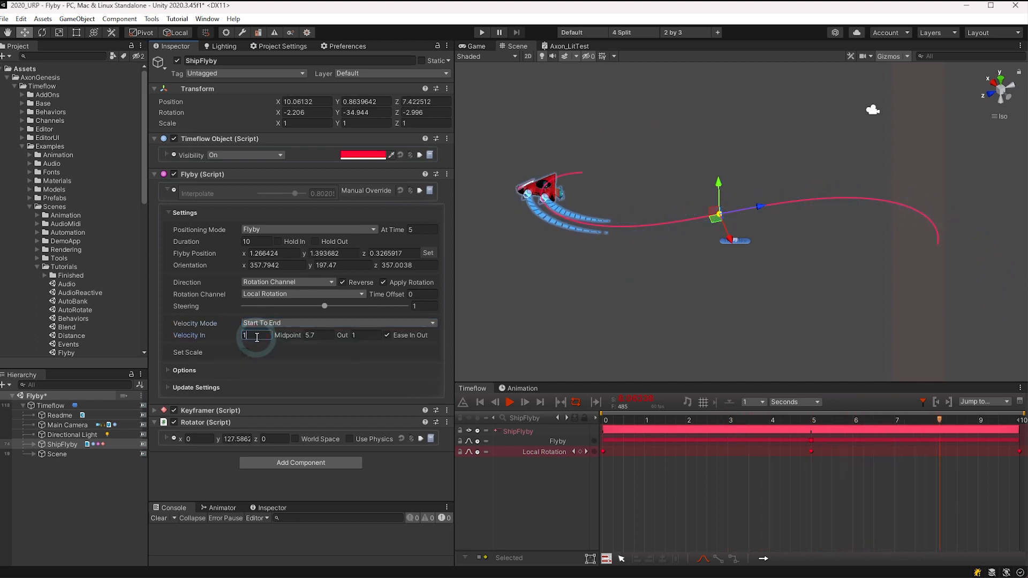
pyautogui.press('Tab')
pyautogui.write('0')
pyautogui.press('Tab')
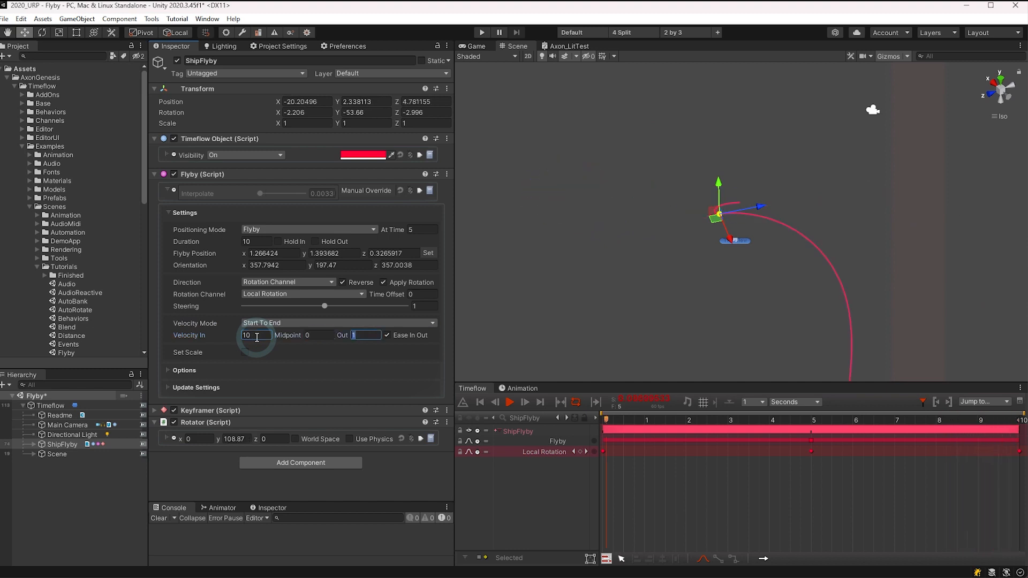
pyautogui.write('10')
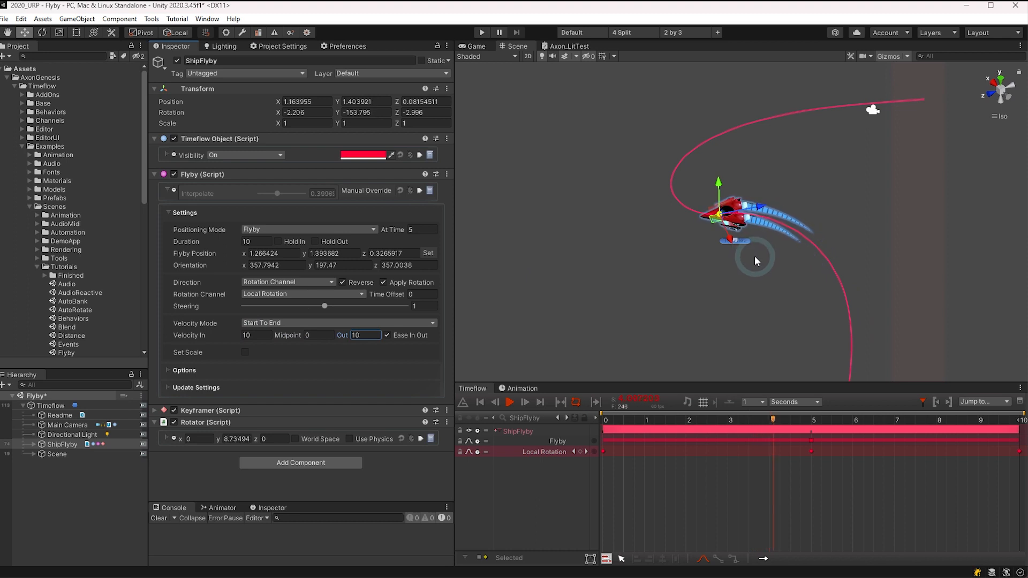
pyautogui.keyDown('alt'); pyautogui.moveTo(684, 290); pyautogui.dragTo(776, 264); pyautogui.keyUp('alt')
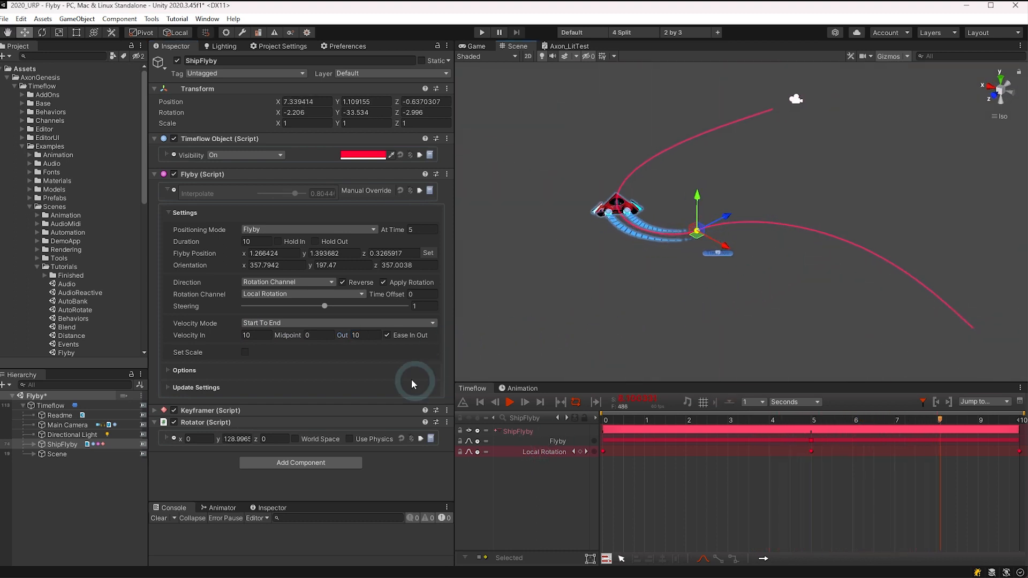
pyautogui.moveTo(234, 337); pyautogui.dragTo(416, 336)
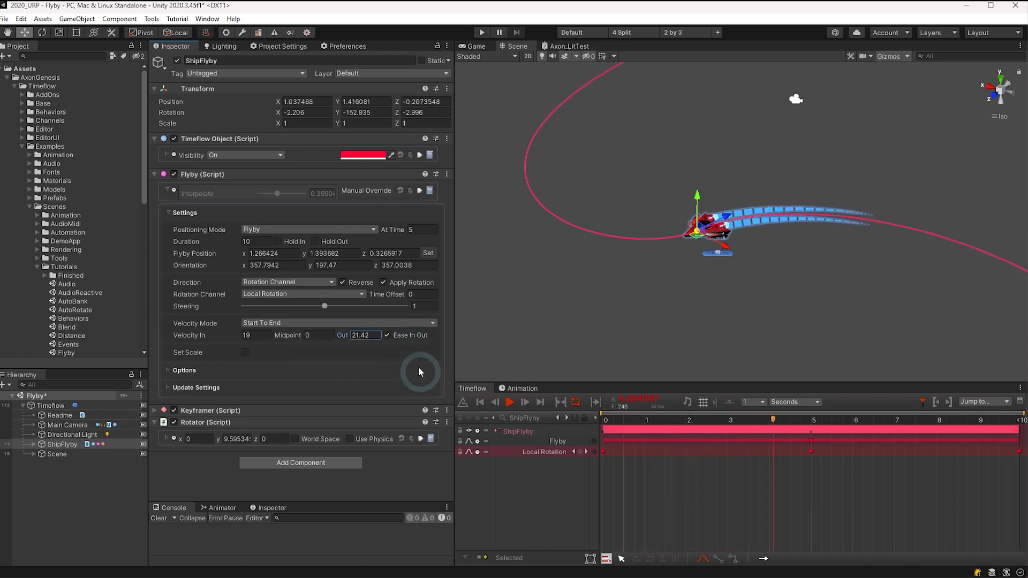
# - Switch the velocity mode to Animation Curve, apply the ease-in preset as the velocity curve, and set the velocity to 5
pyautogui.click(336, 325)
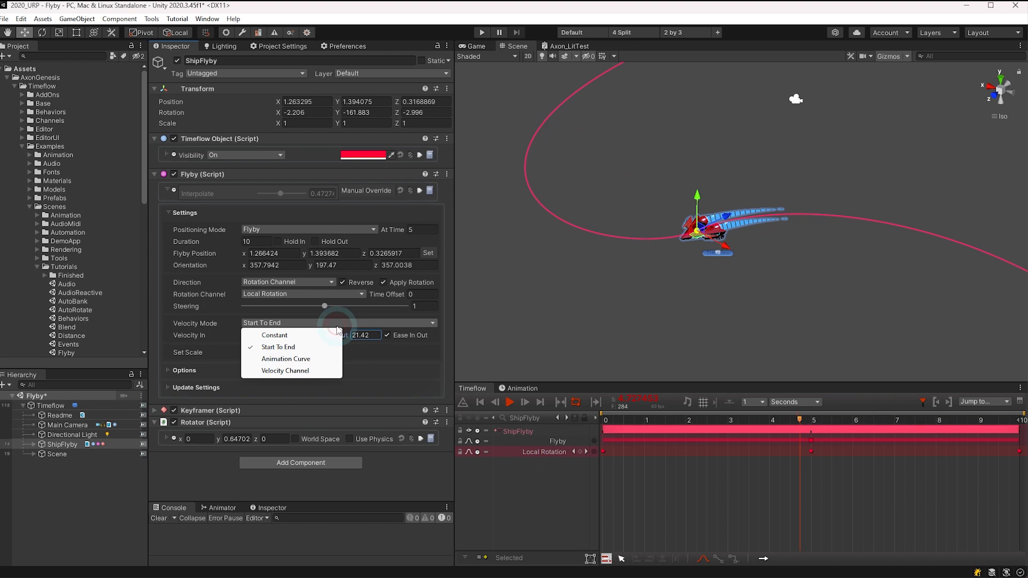
pyautogui.click(292, 359)
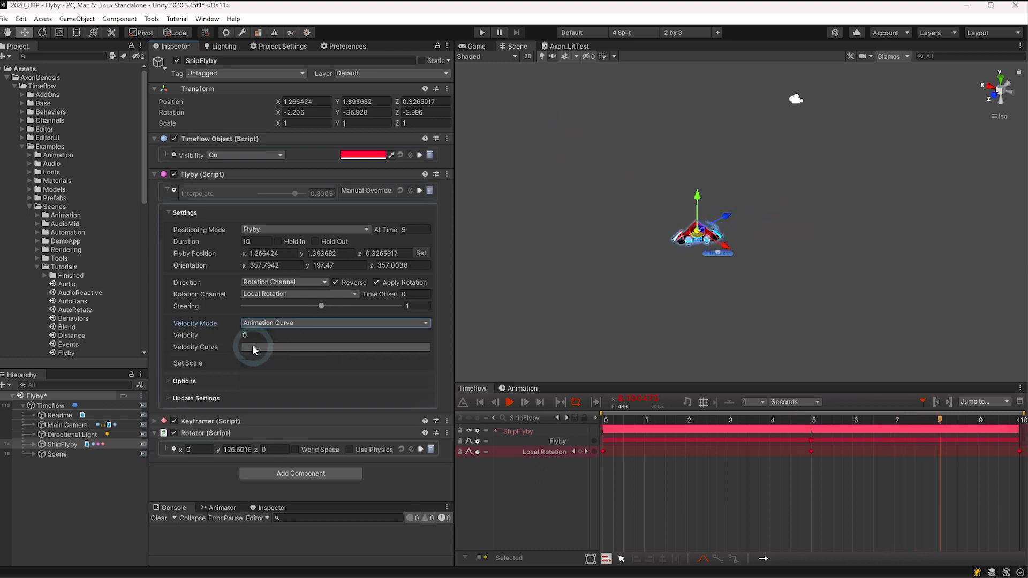
pyautogui.click(254, 347)
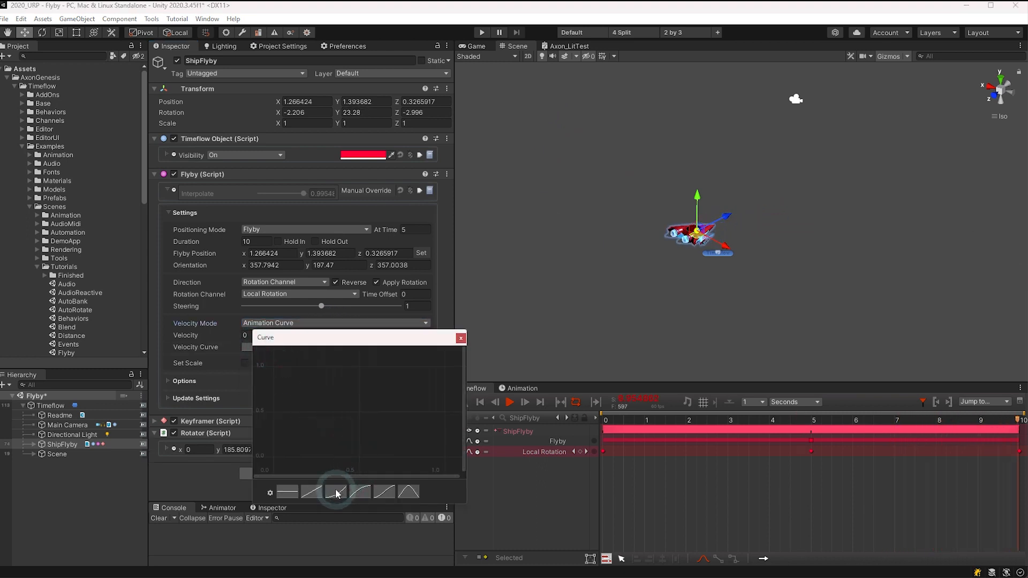
pyautogui.click(460, 338)
pyautogui.click(259, 332)
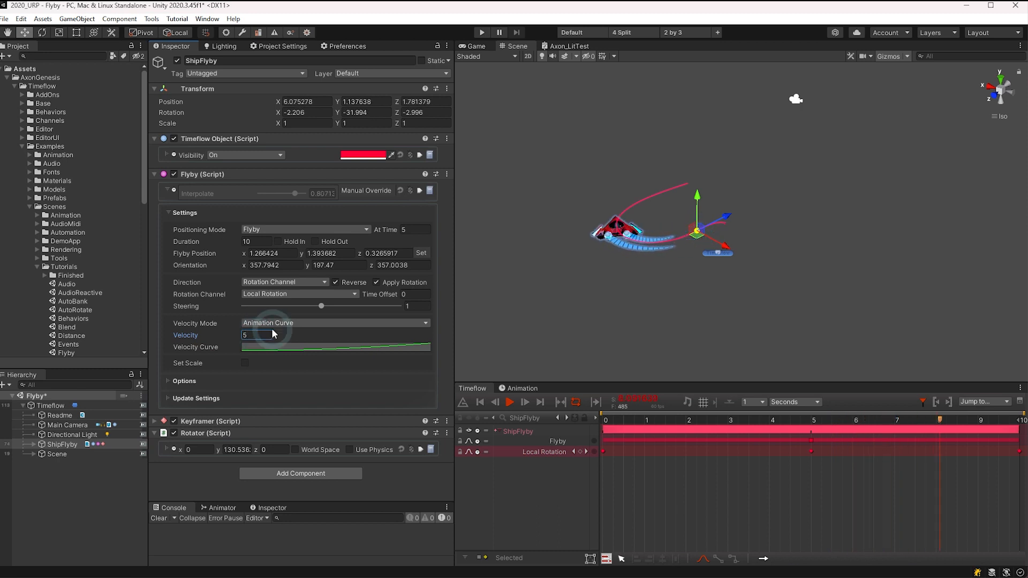
# - Switch the velocity mode to Velocity Channel and show the Velocity channel's curve framed in the graph view
pyautogui.click(277, 323)
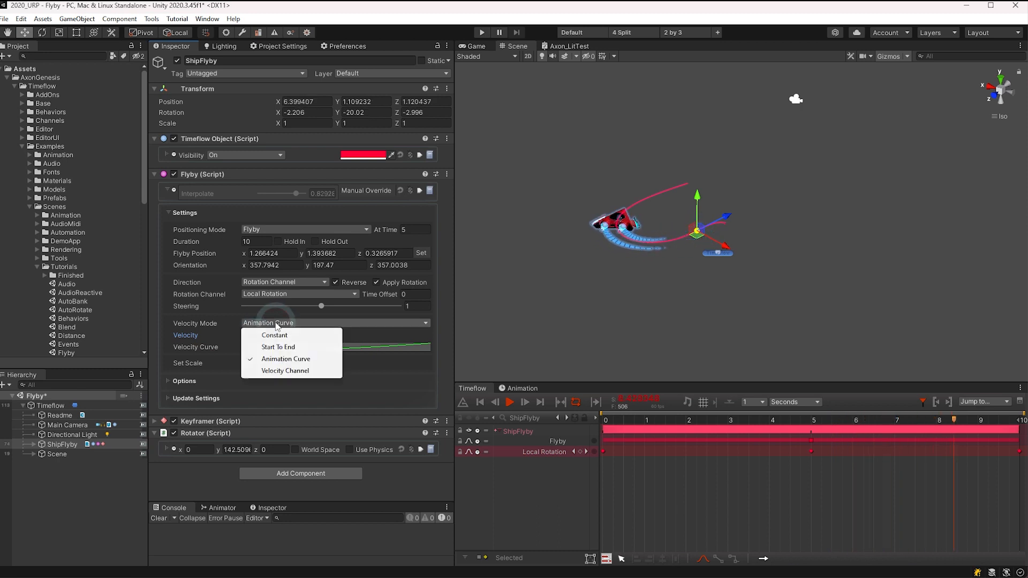
pyautogui.click(274, 370)
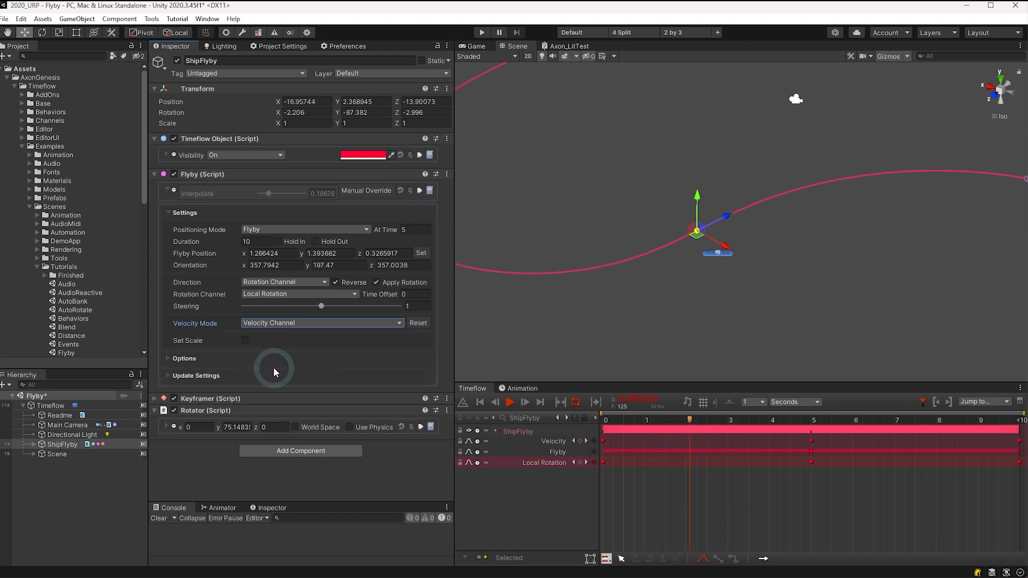
pyautogui.click(552, 440)
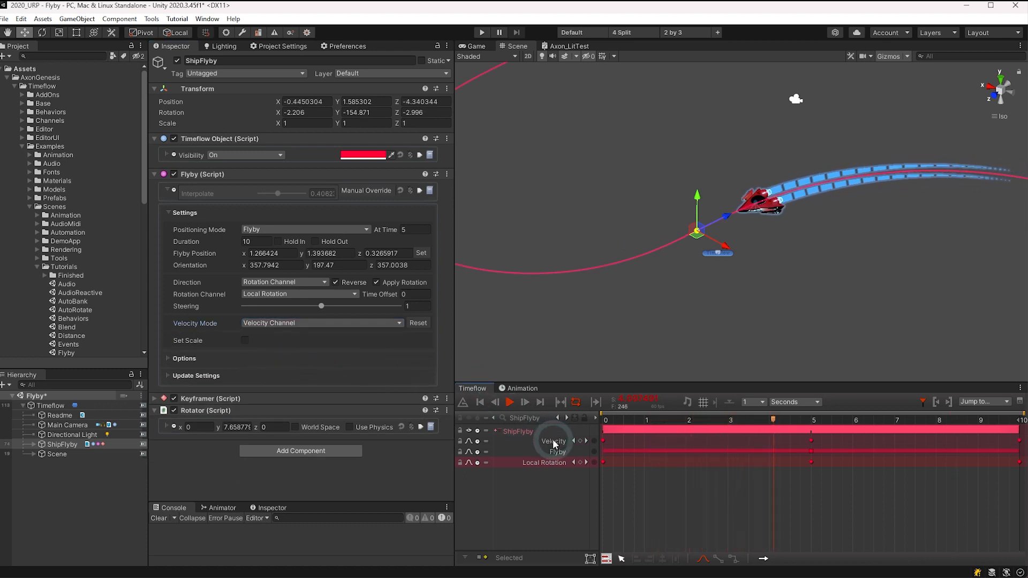
pyautogui.press('Tab')
pyautogui.press('f')
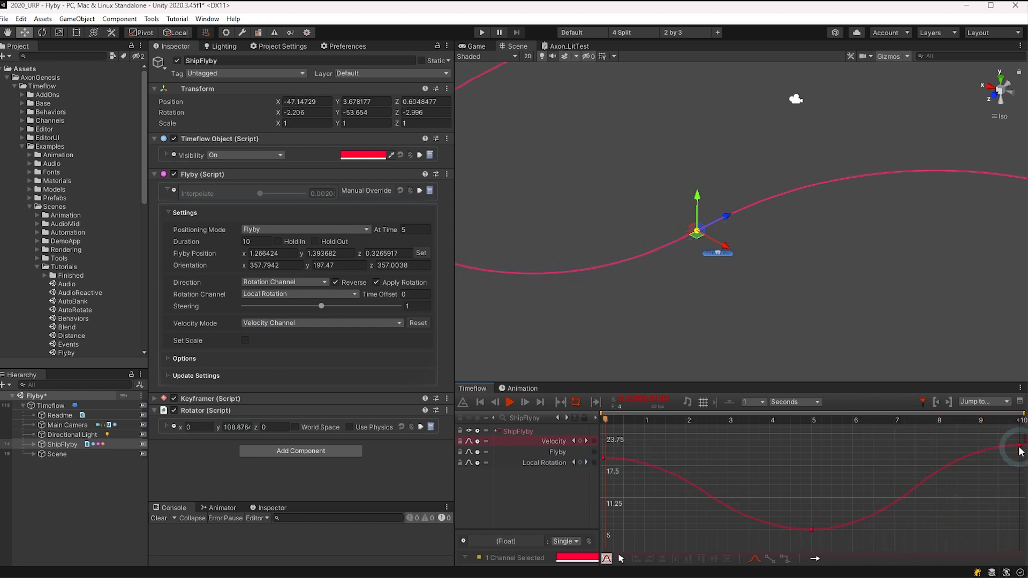
pyautogui.click(300, 322)
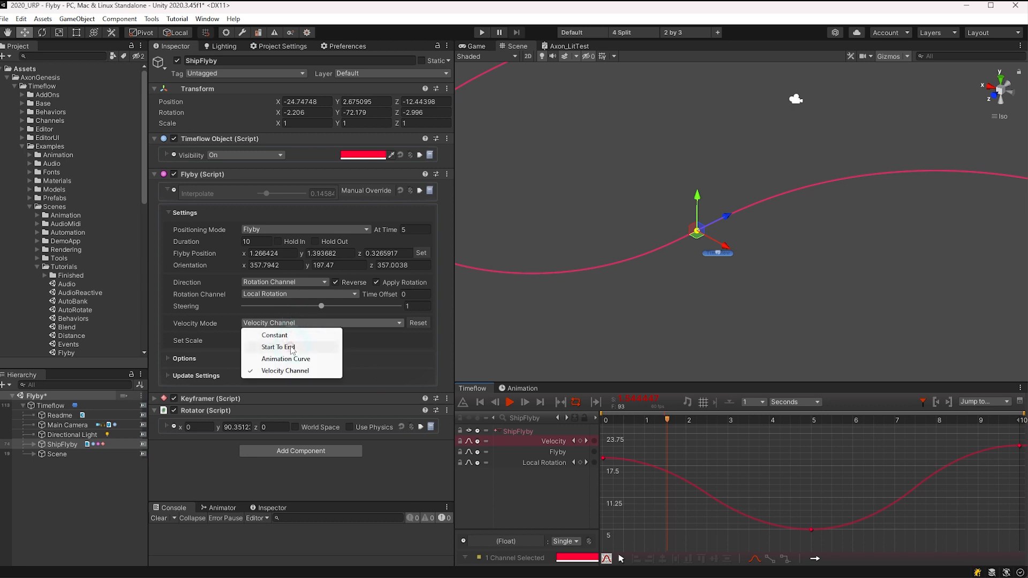
pyautogui.click(740, 458)
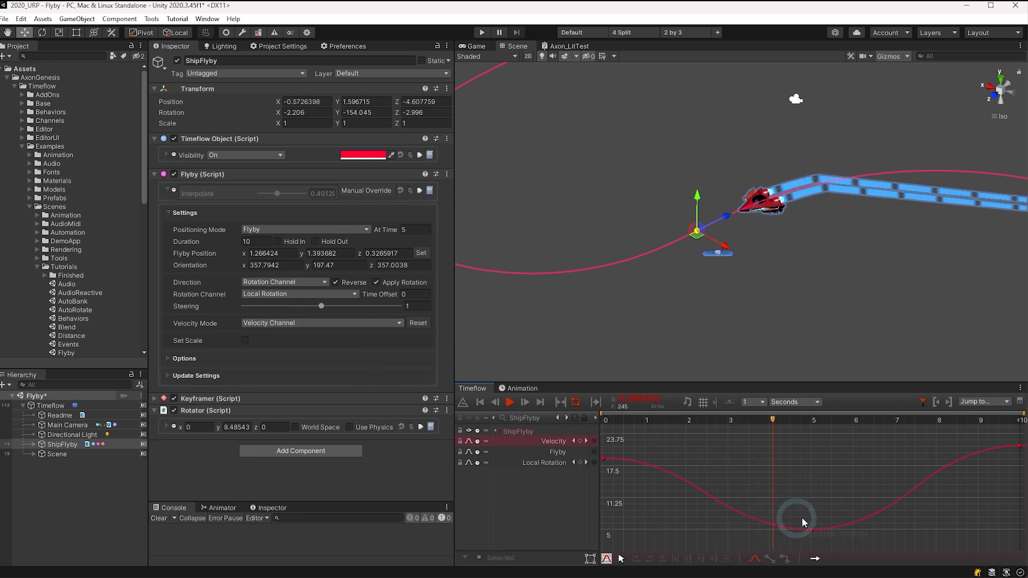
# - Reshape the Velocity curve: raise the first keyframe to about 22.9 and the last to about 29.7, and add one at 2.8 s valued about 13.7
pyautogui.moveTo(603, 457); pyautogui.dragTo(604, 444)
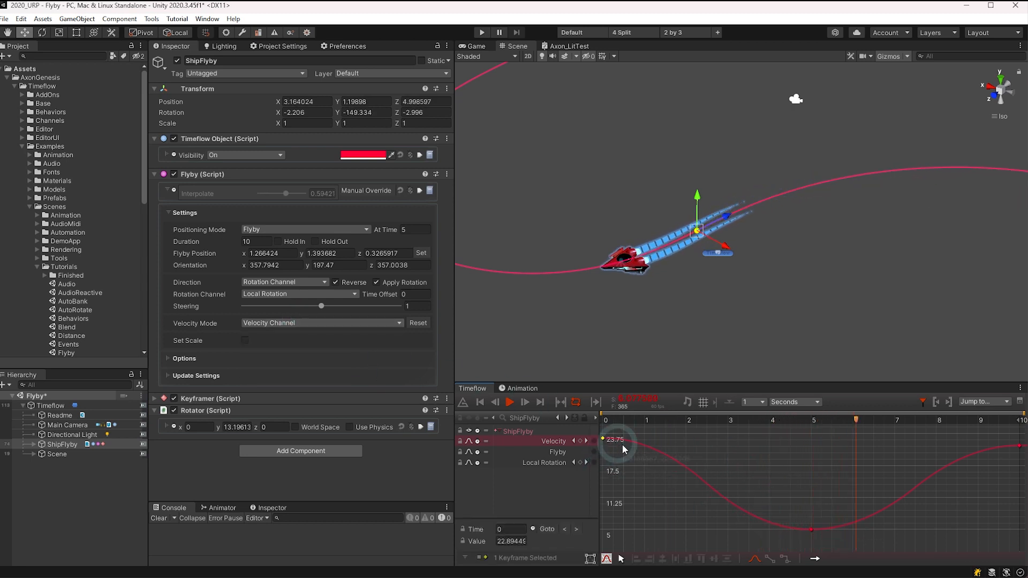
pyautogui.moveTo(1020, 448); pyautogui.dragTo(1020, 412)
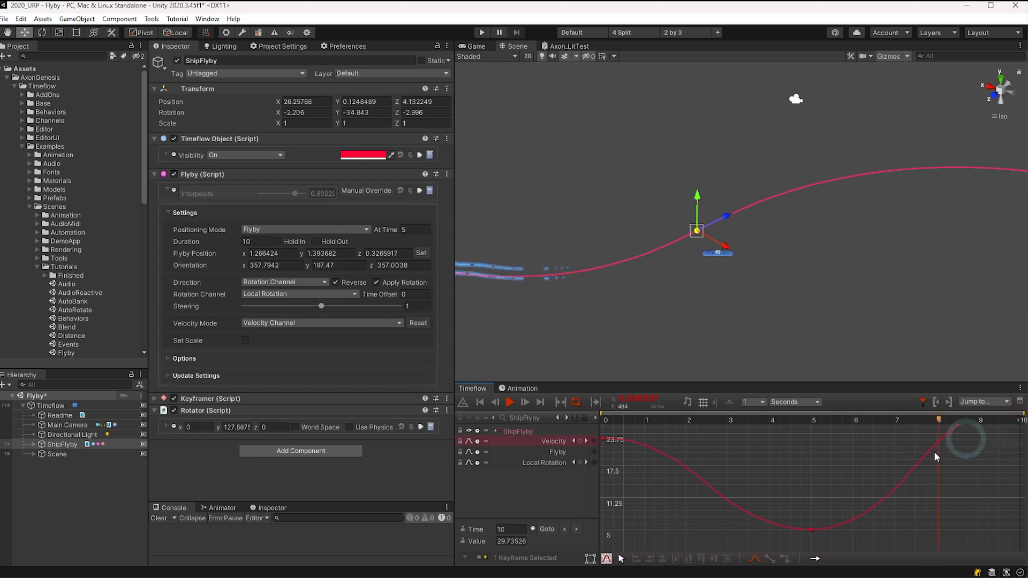
pyautogui.click(856, 421)
pyautogui.moveTo(856, 423); pyautogui.dragTo(730, 422)
pyautogui.doubleClick(721, 452)
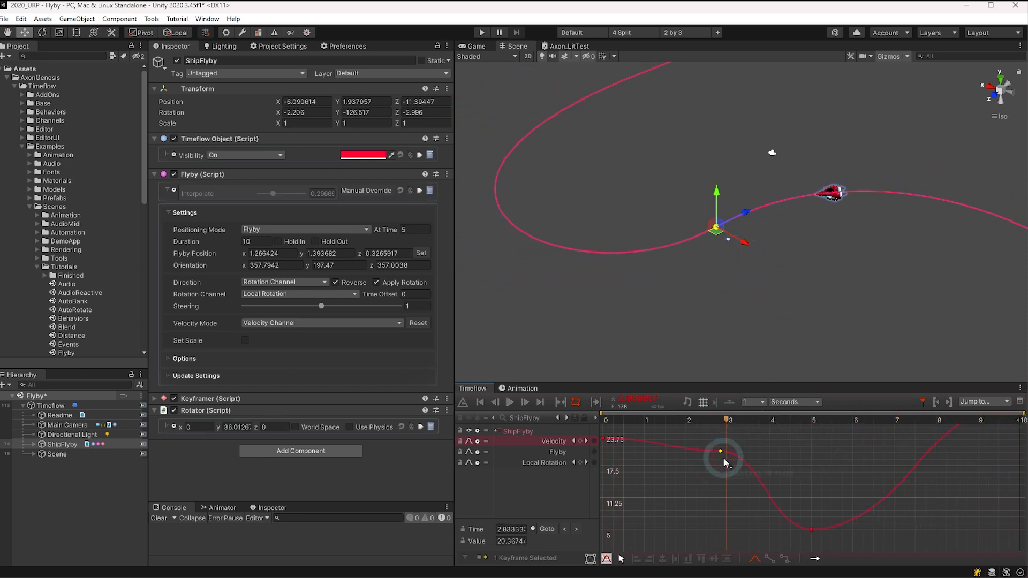
pyautogui.moveTo(719, 470); pyautogui.dragTo(720, 486)
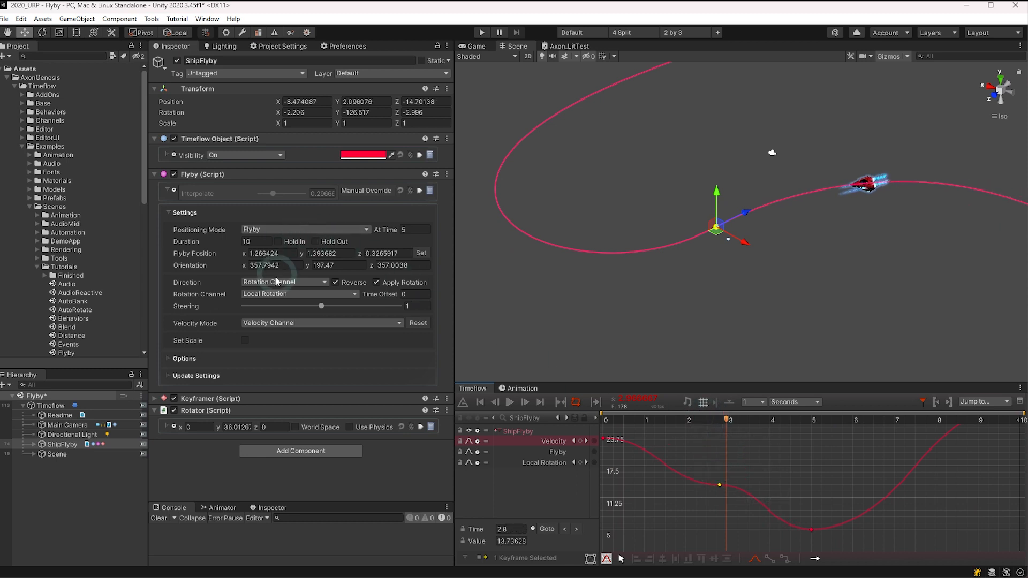
# - Switch the velocity mode to Constant and then to Start To End, and delete the unused Velocity channel from the timeline
pyautogui.click(277, 324)
pyautogui.click(275, 335)
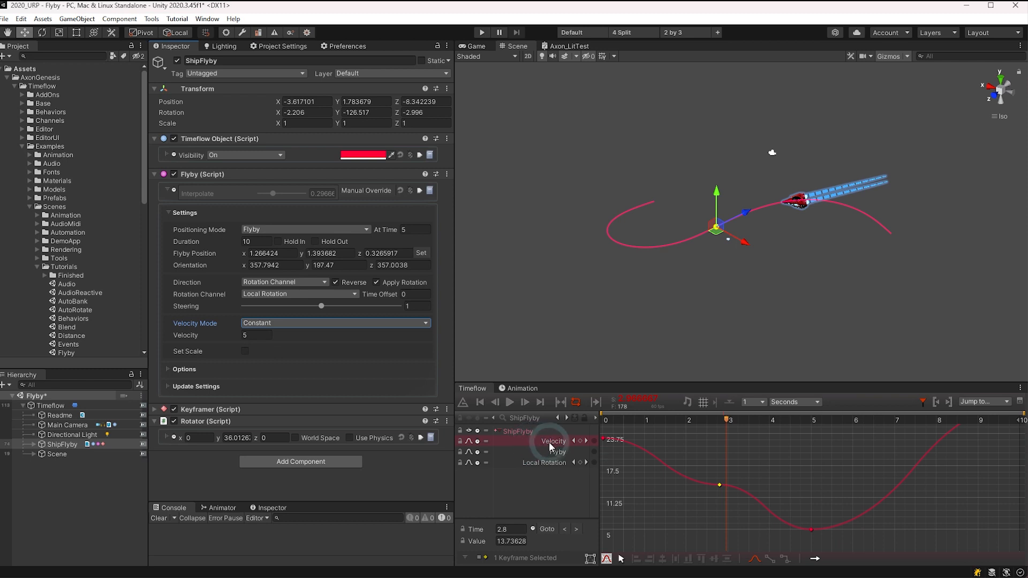
pyautogui.click(288, 323)
pyautogui.click(278, 347)
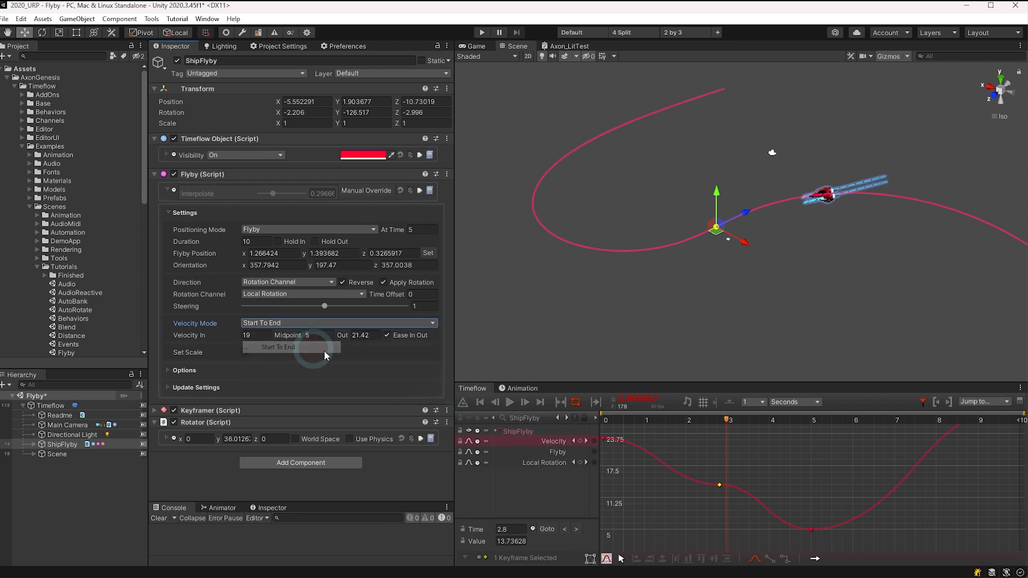
pyautogui.click(550, 443)
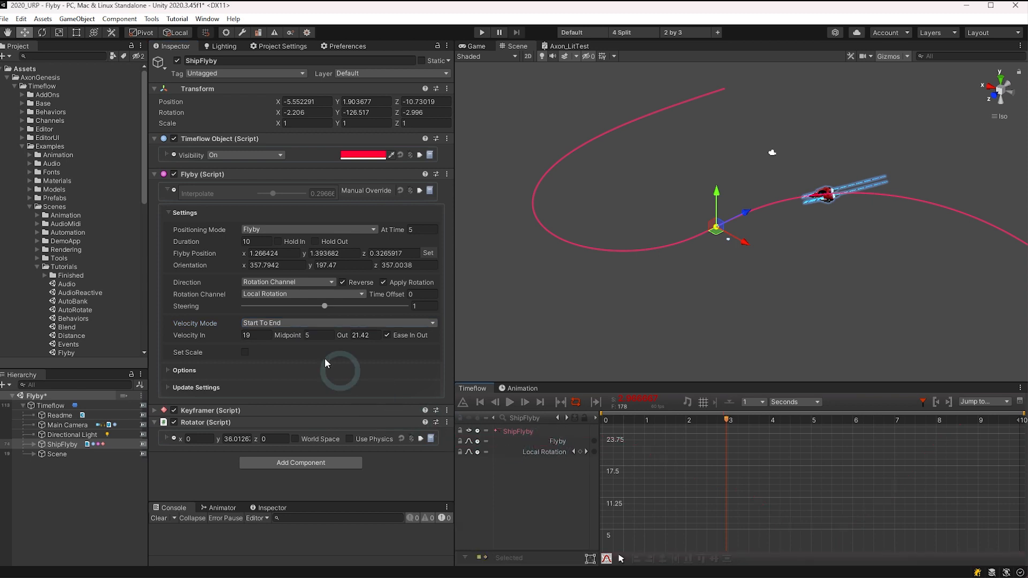
# - Switch the velocity mode back to Velocity Channel, reset the channel's keyframes, and display the Velocity curve in the graph view
pyautogui.click(276, 324)
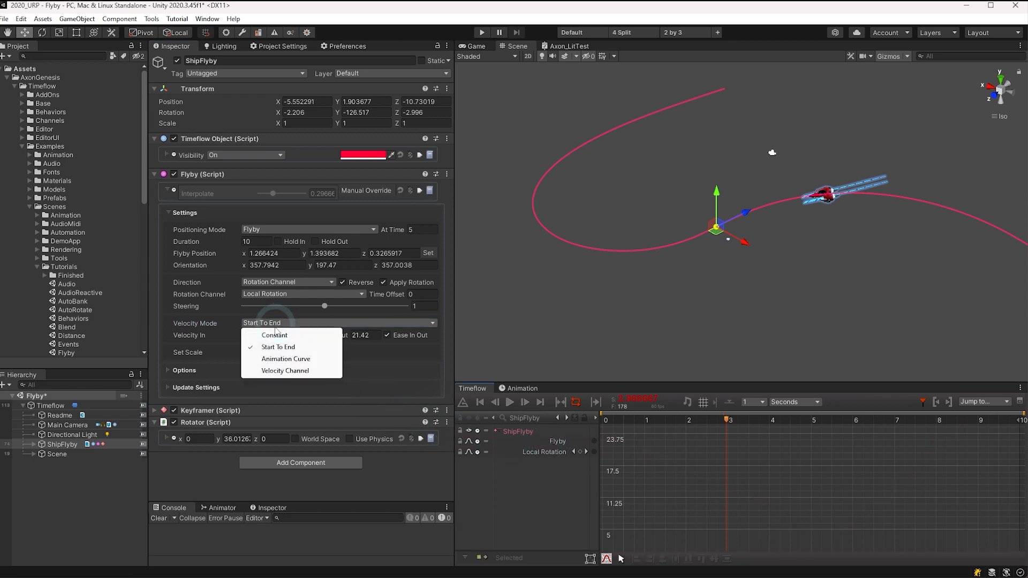
pyautogui.click(279, 370)
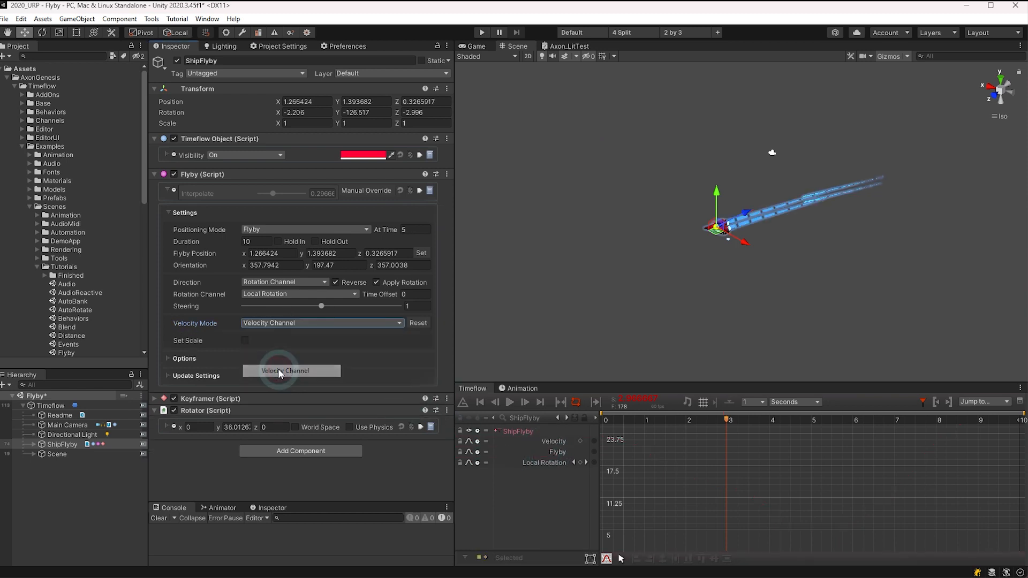
pyautogui.click(418, 324)
pyautogui.click(558, 442)
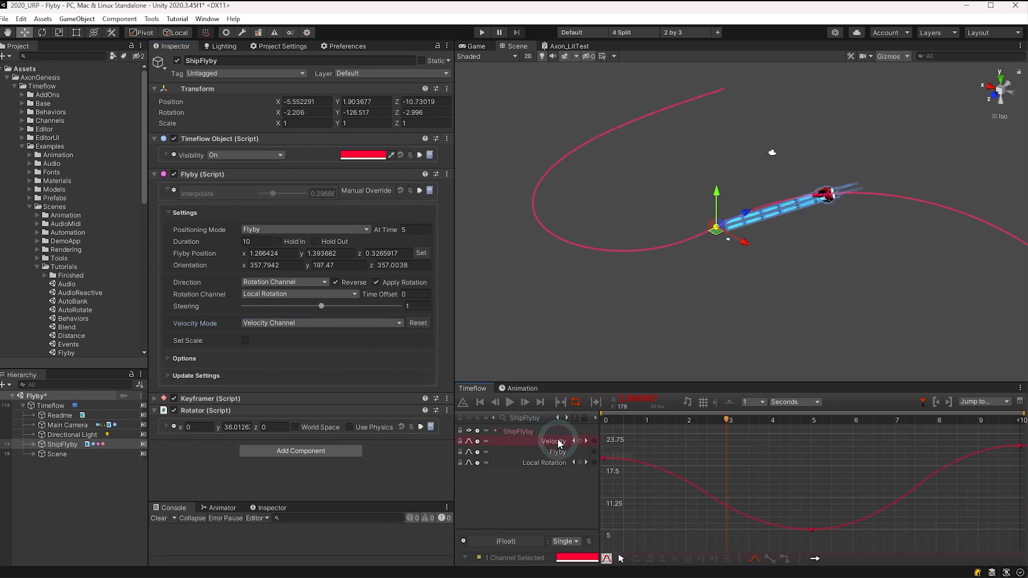
# - Enable Set Scale for the flyby and play the animation from near the start of the timeline
pyautogui.click(246, 341)
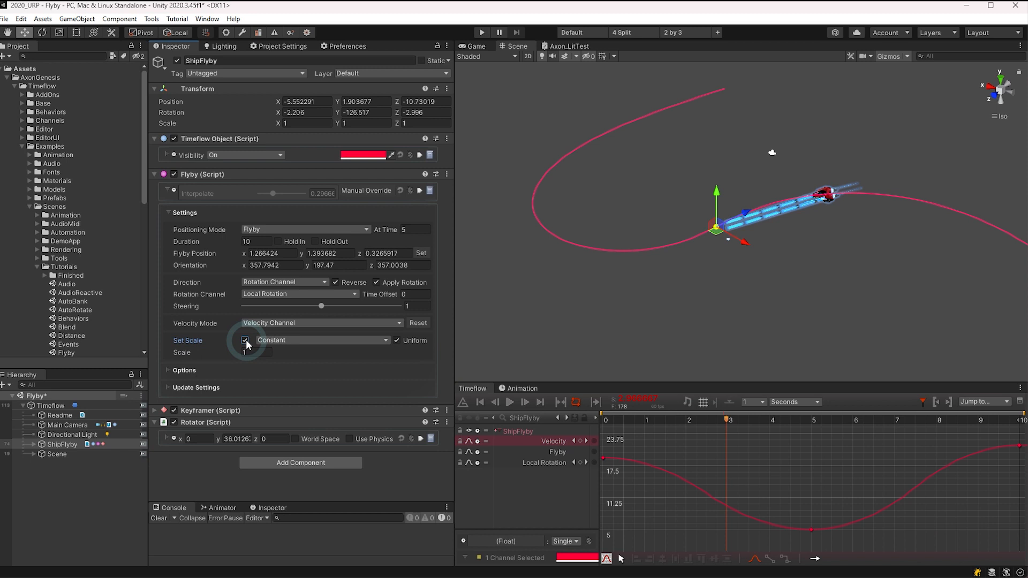
pyautogui.click(622, 424)
pyautogui.press('space')
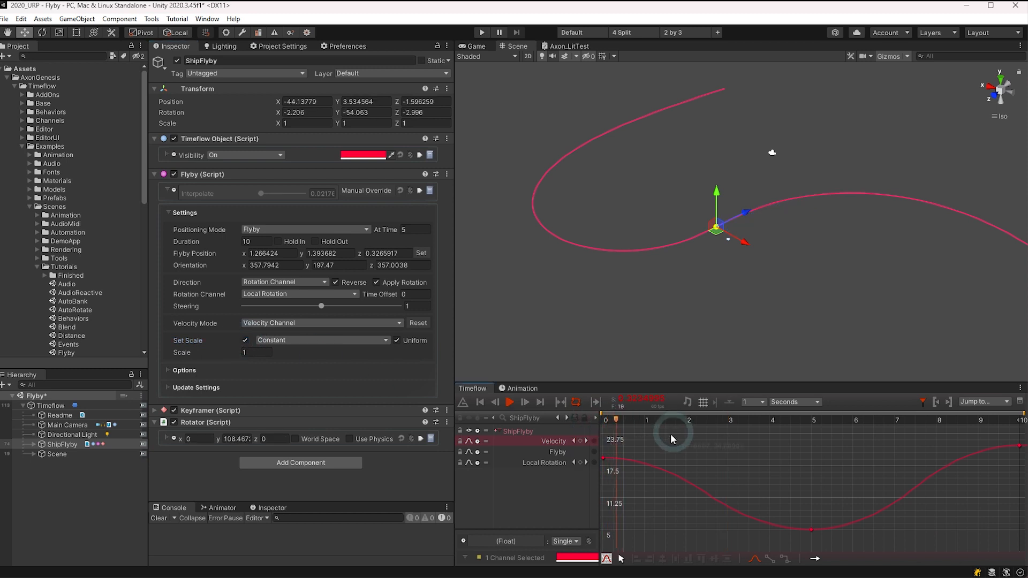
# - Switch the flyby's scale mode to Start To End with Scale Start 0, Midpoint 2 and End 0
pyautogui.click(300, 339)
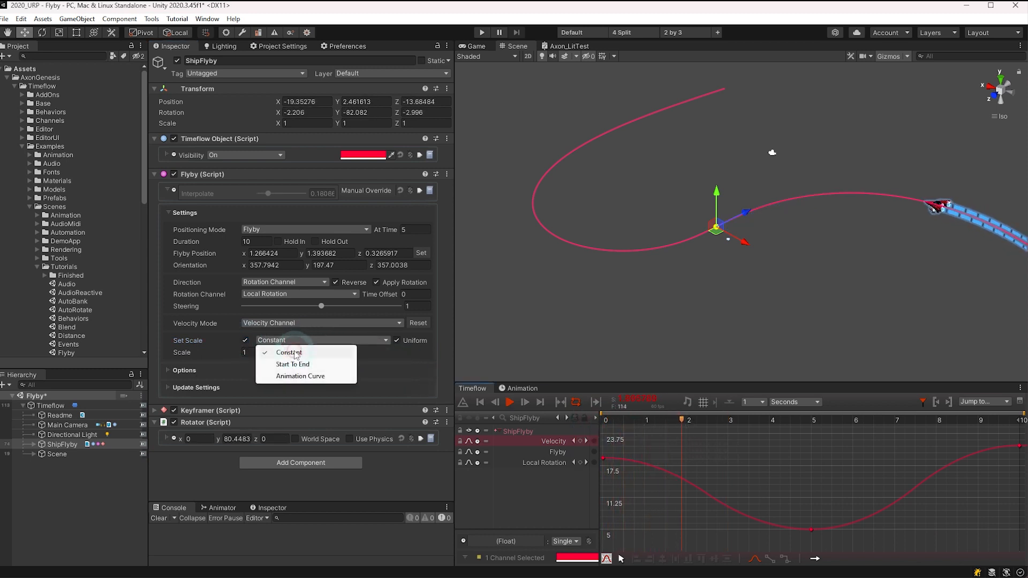
pyautogui.click(284, 360)
pyautogui.click(269, 352)
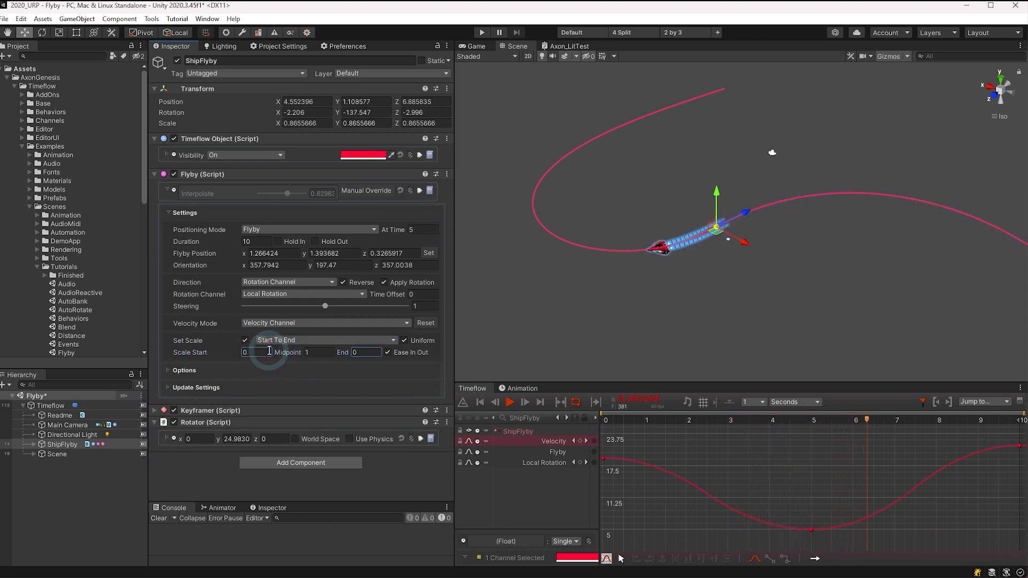
pyautogui.click(320, 352)
pyautogui.write('2')
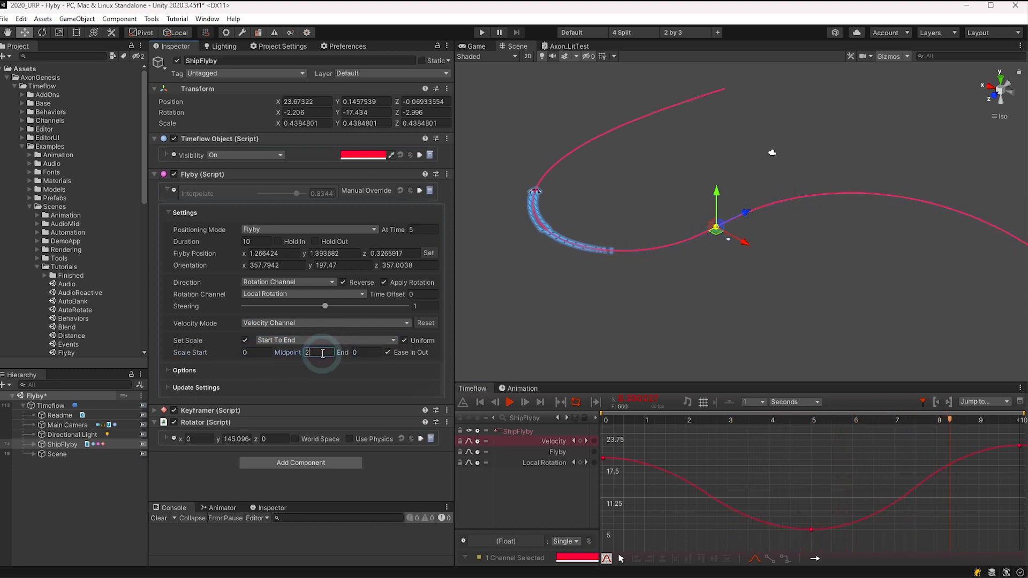